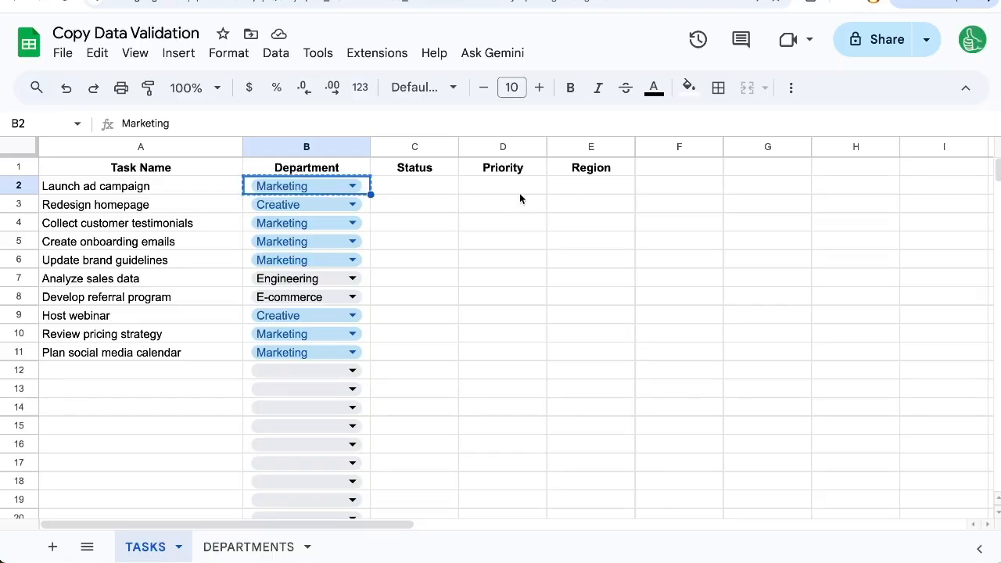
Step: Paste the copied department dropdown into Status cell C2, then clear it again
click(445, 192)
text(Marketing)
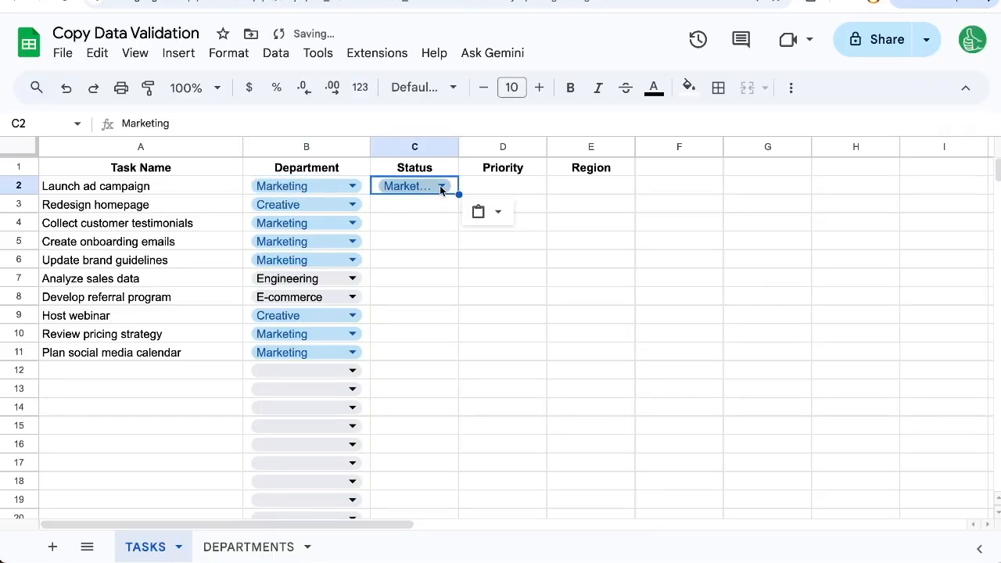
key(Delete)
key(Delete)
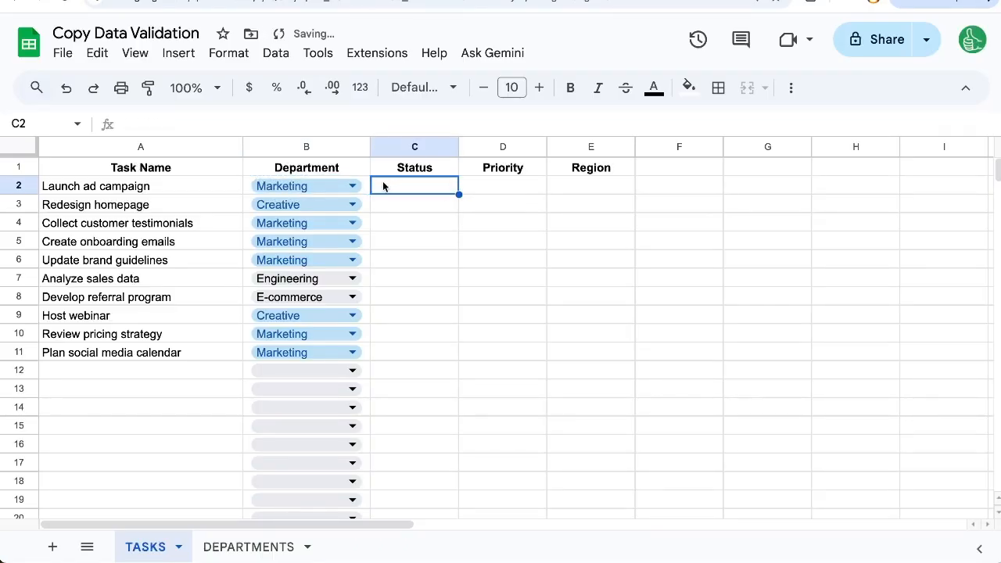
click(366, 195)
Step: Paste only the dropdown validation rule into C2, check its department choices, then delete it
key(ctrl+c)
right_click(405, 192)
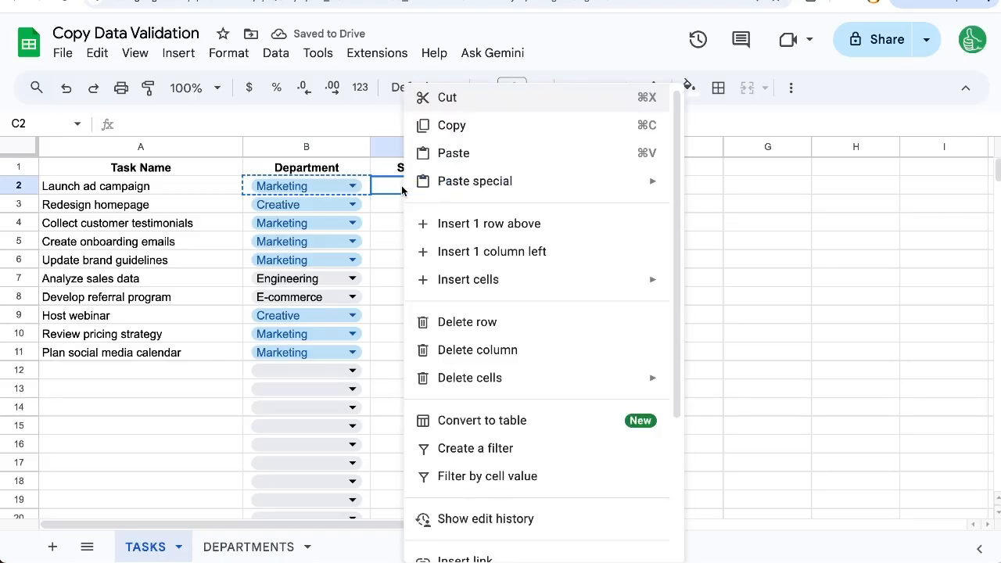
mouse_move(527, 185)
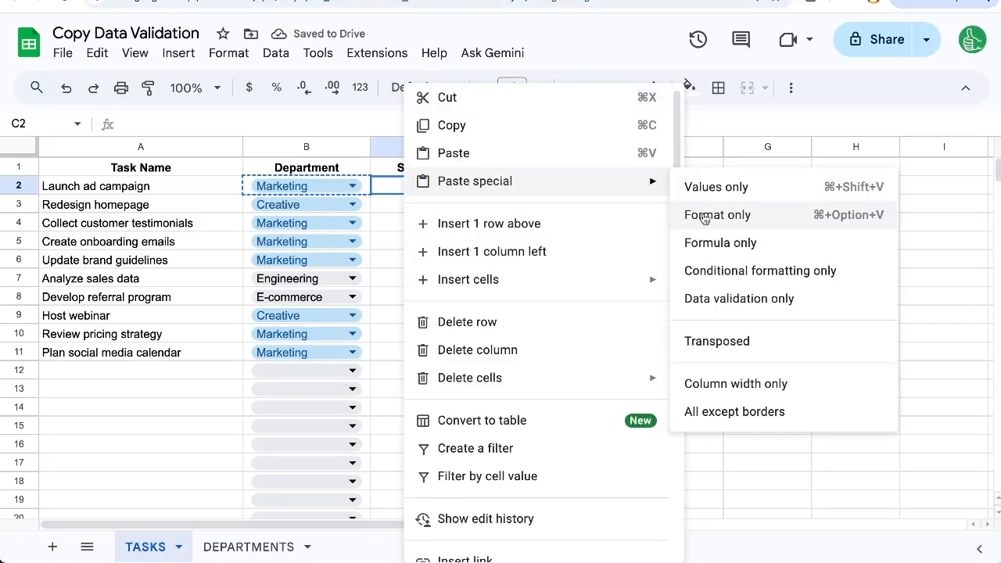
click(725, 299)
click(441, 186)
scroll(467, 458, down, 10)
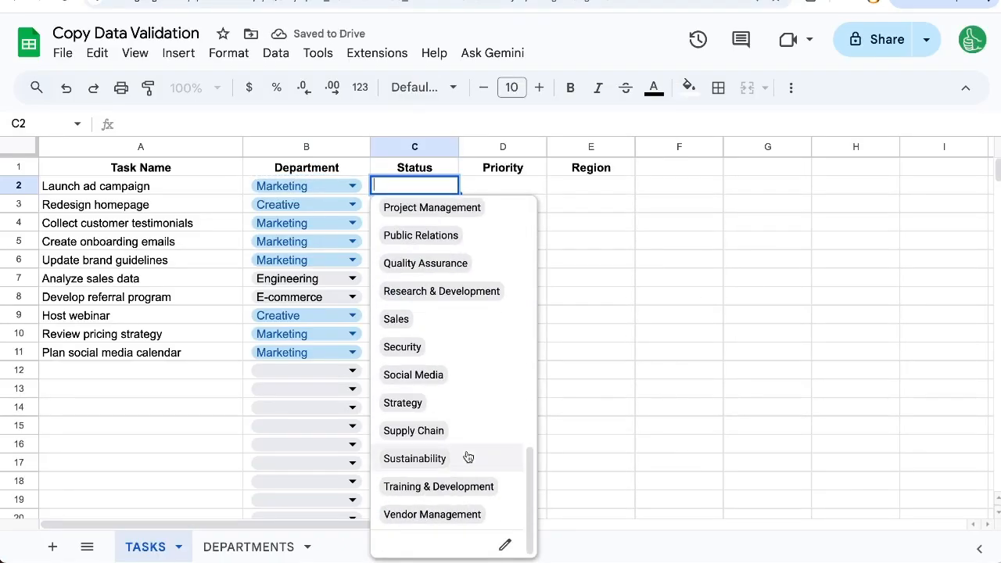
scroll(476, 310, up, 10)
key(Escape)
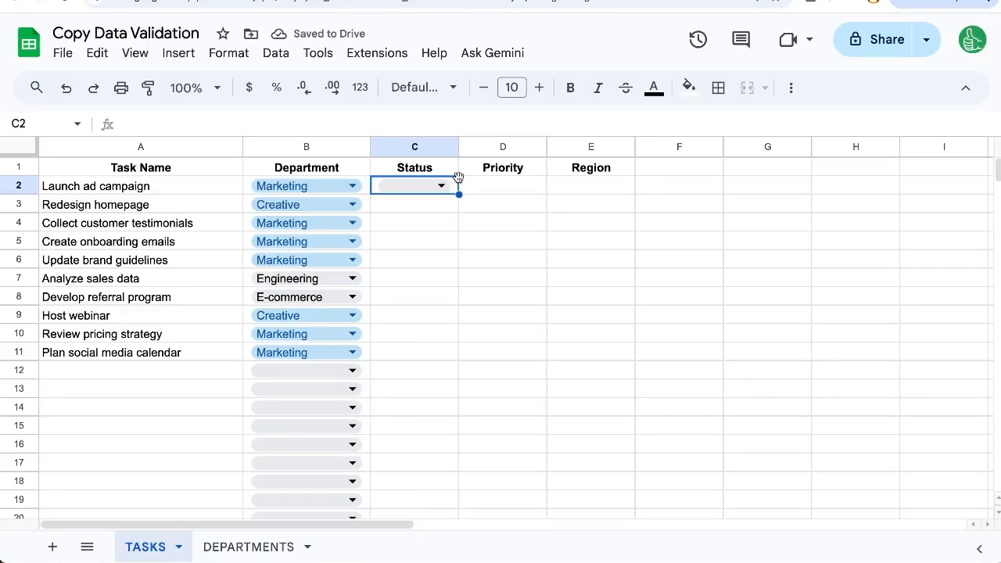
key(Delete)
Step: Copy the Marketing cell B2 together with its dropdown
click(365, 190)
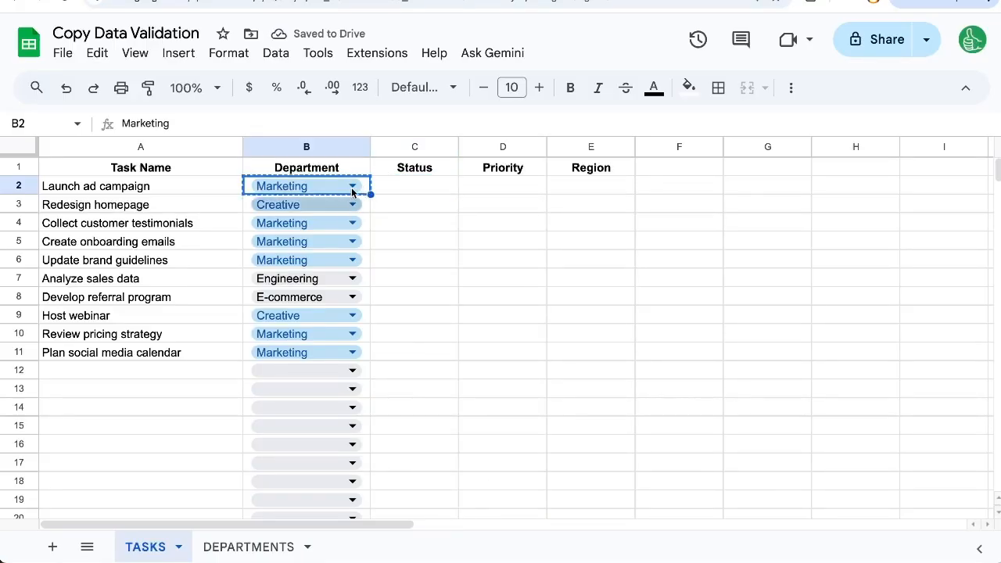
key(ctrl+c)
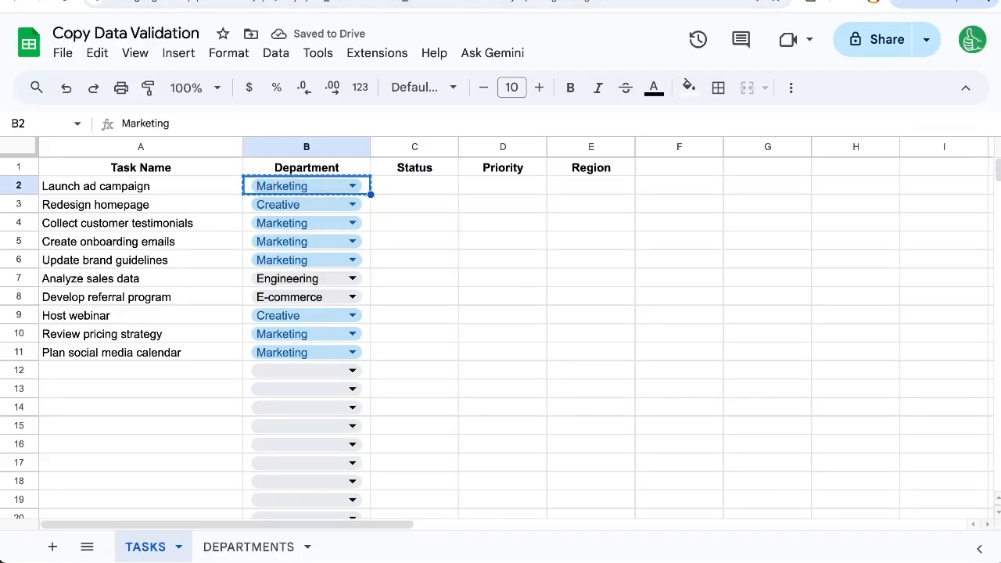
key(ctrl+Tab)
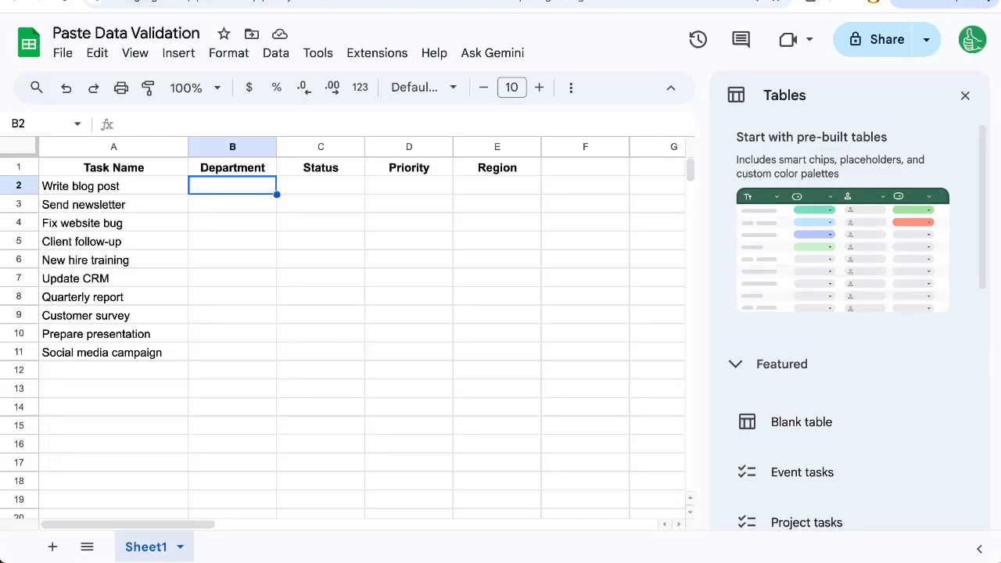
key(ctrl+shift+Tab)
Step: Add a blank Sheet3, go back to TASKS, then move to the Paste Data Validation file
click(52, 547)
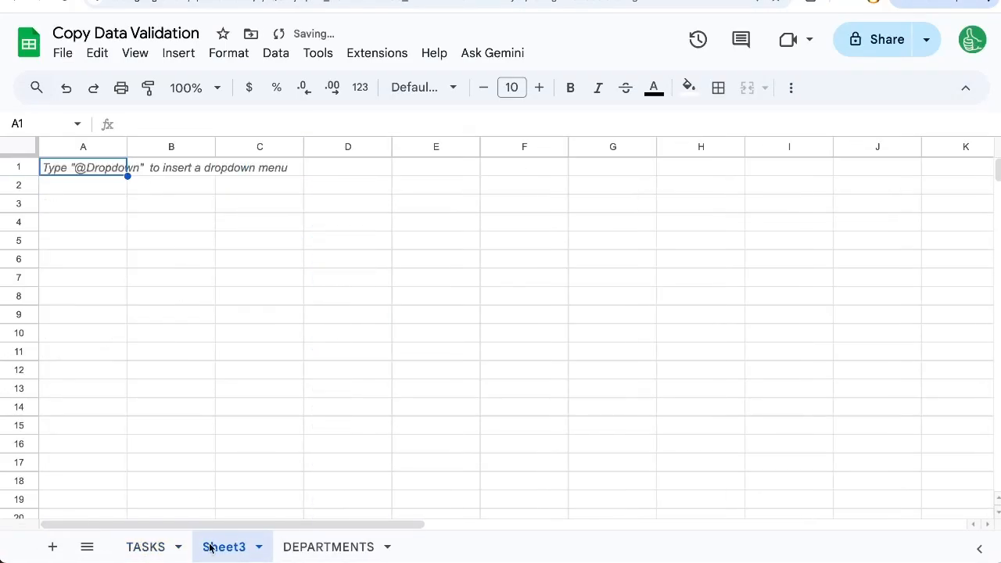
click(140, 547)
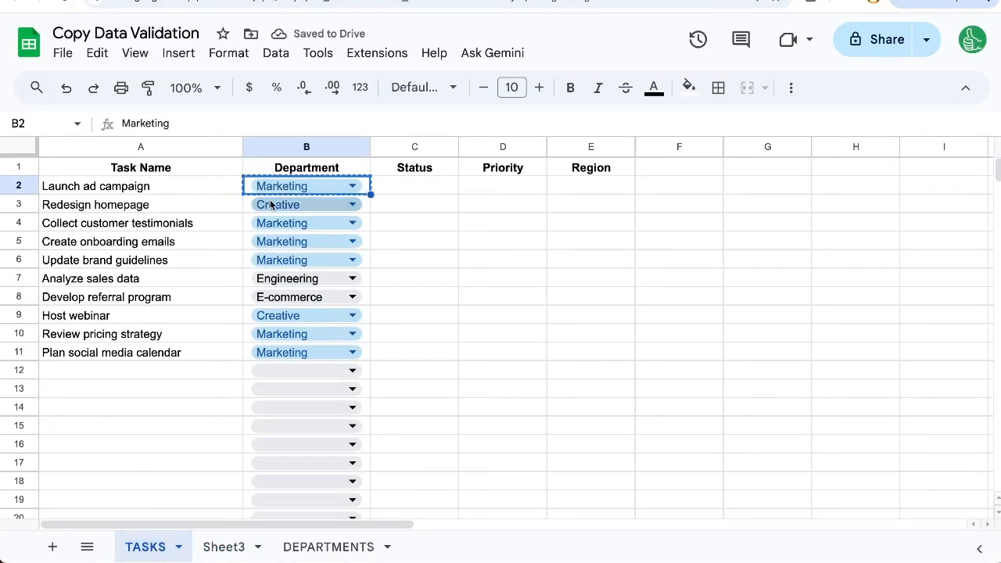
key(ctrl+Tab)
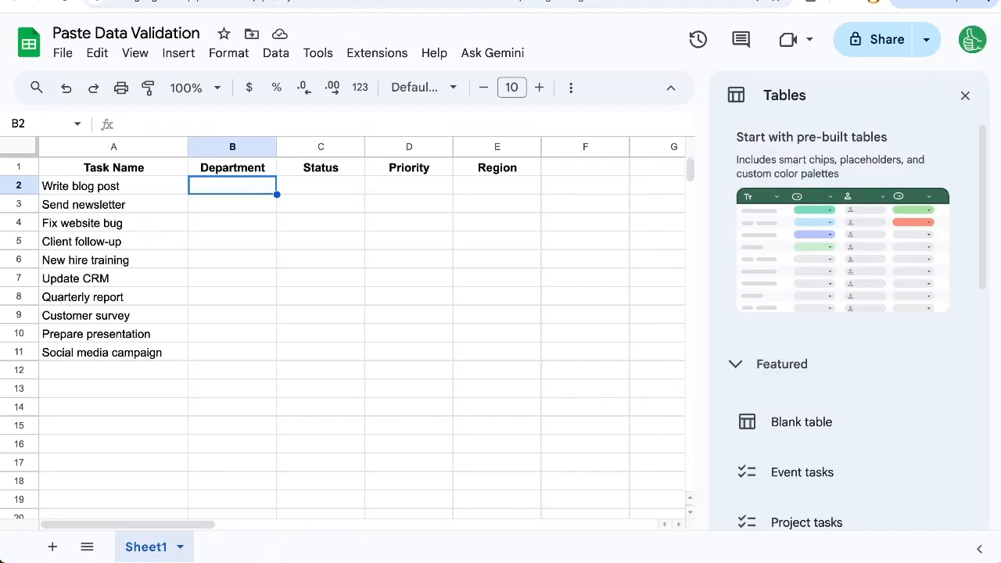
Step: Paste only the data validation into B2, close the Tables panel, and return to Copy Data Validation
right_click(239, 186)
mouse_move(238, 192)
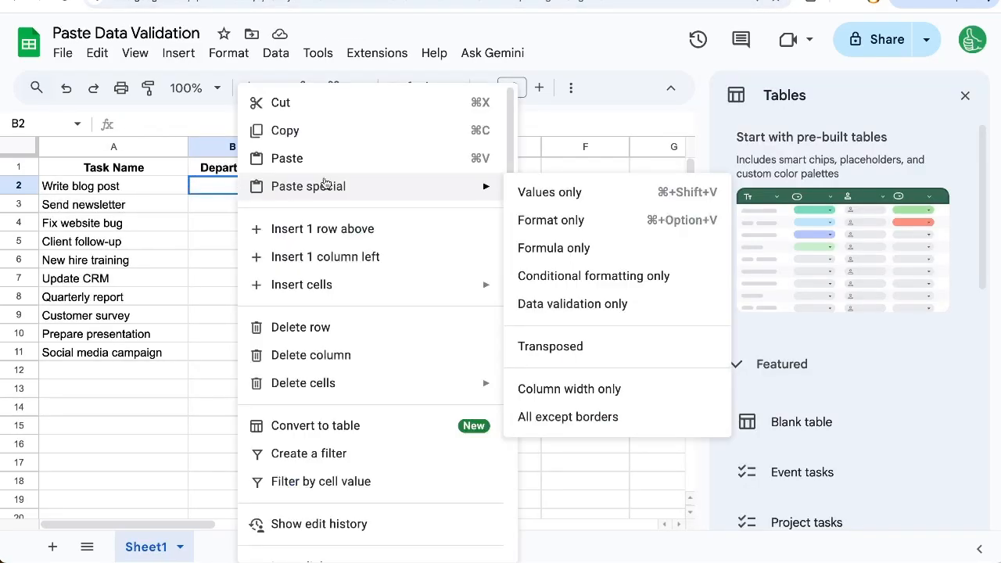
click(587, 311)
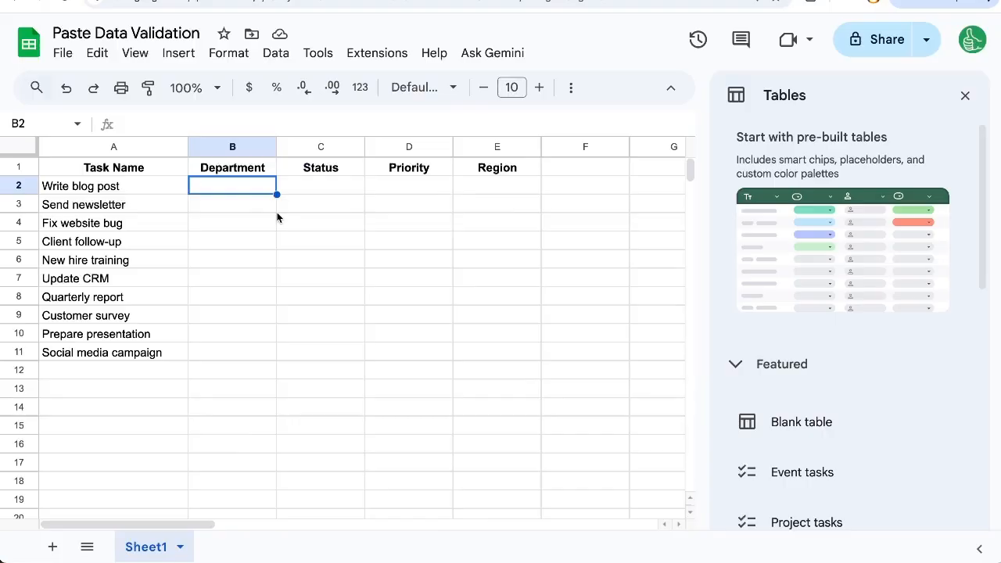
click(966, 95)
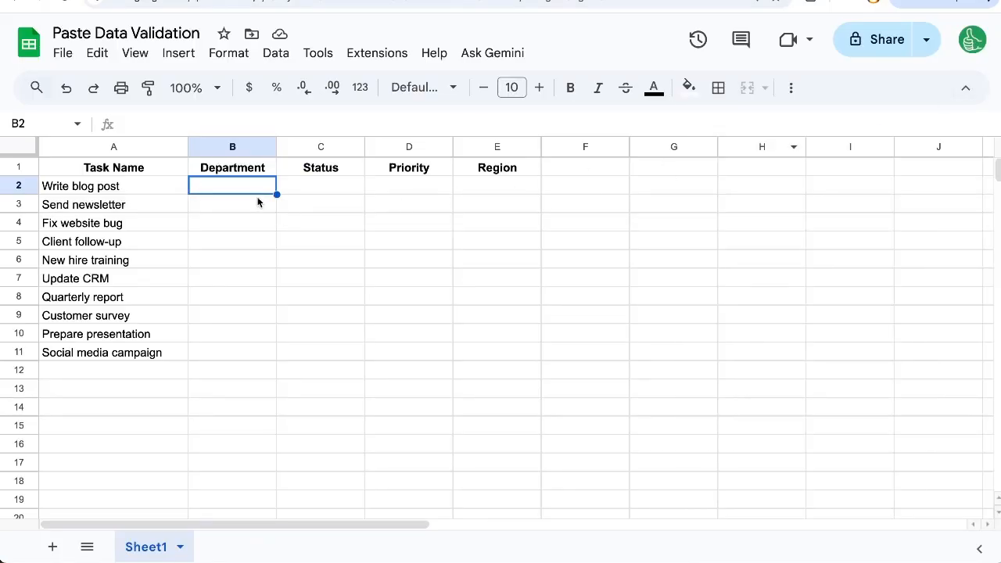
key(ctrl+shift+Tab)
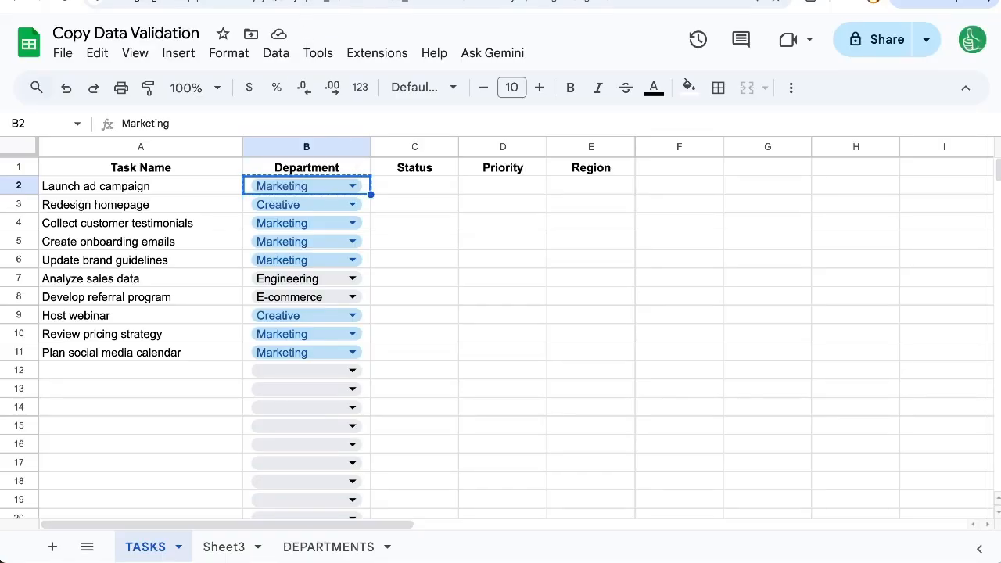
Step: Paste the Marketing dropdown cell into B2 of Paste Data Validation and check its choices
key(ctrl+Tab)
key(ctrl+v)
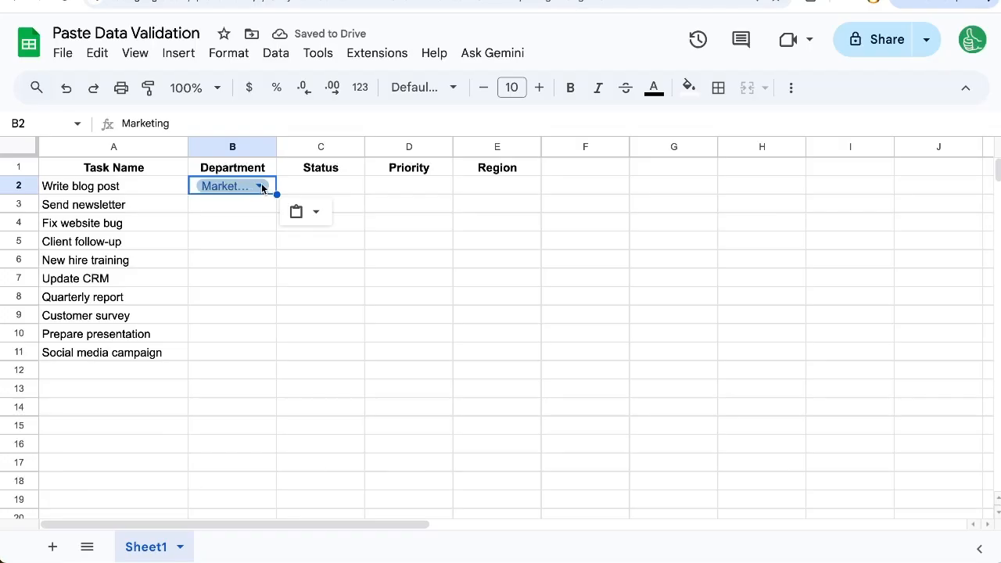
click(260, 188)
scroll(285, 405, down, 10)
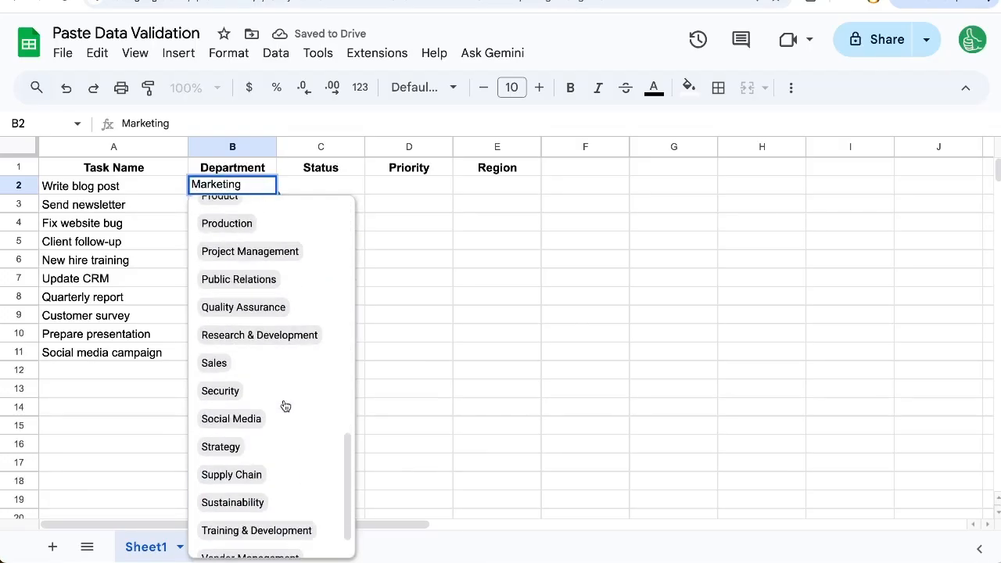
key(Escape)
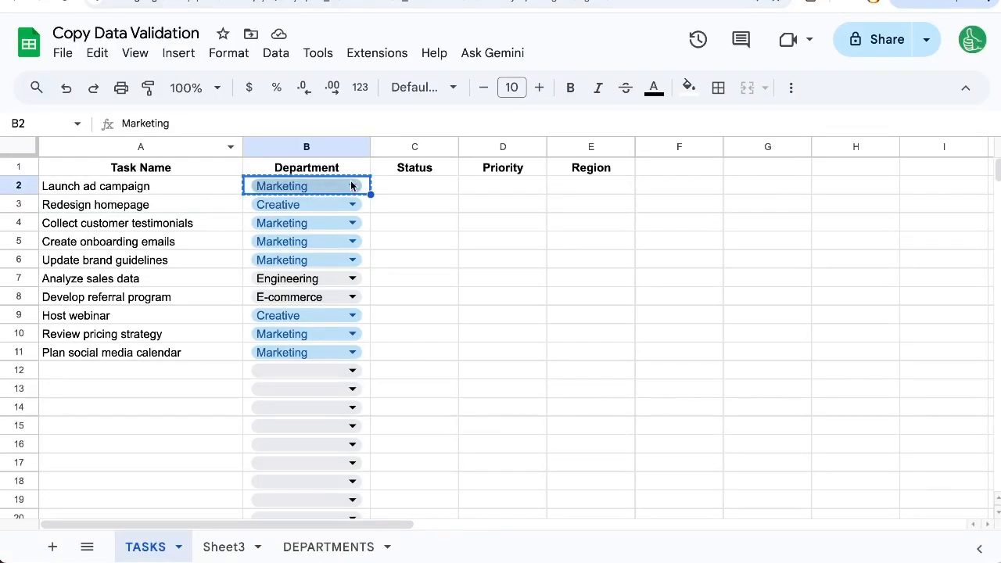
Step: In the source file, switch B2's rule criteria to Dropdown (from a range)
click(352, 186)
scroll(342, 409, down, 10)
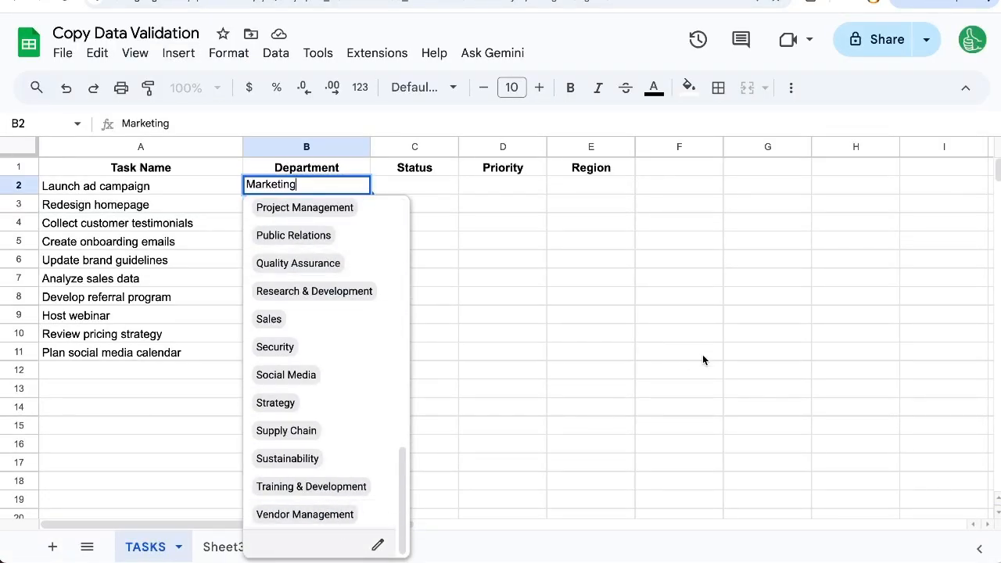
click(801, 244)
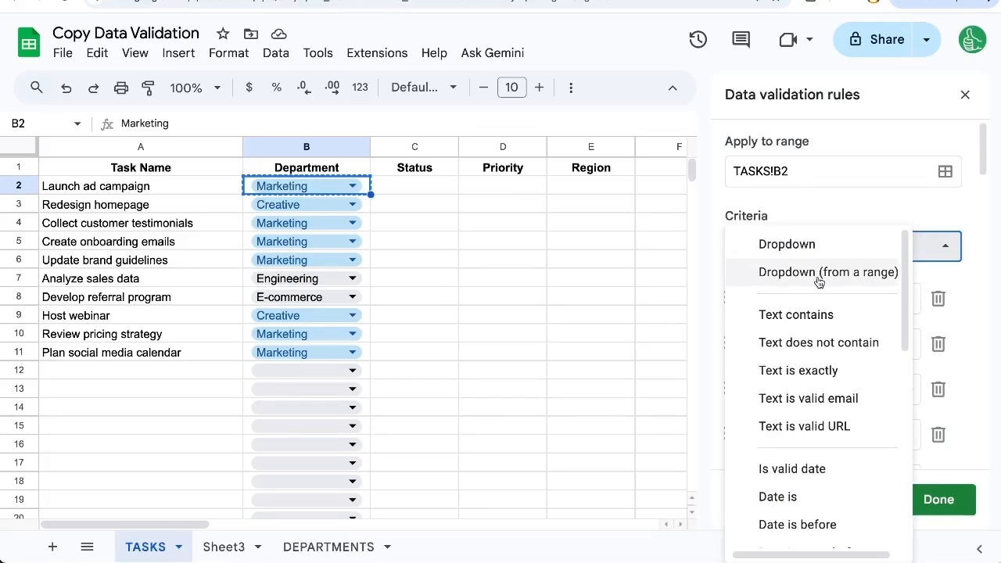
click(818, 272)
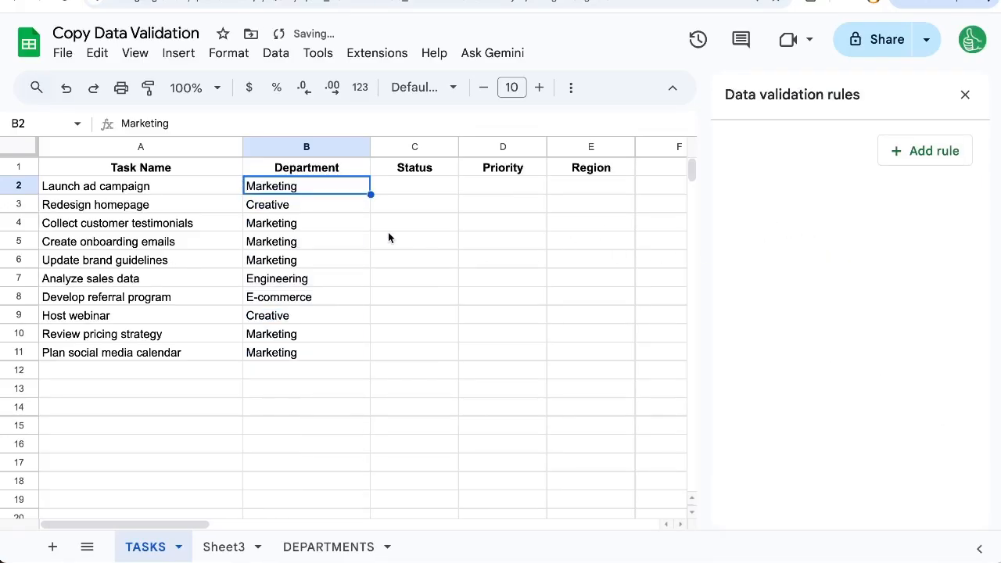
click(965, 94)
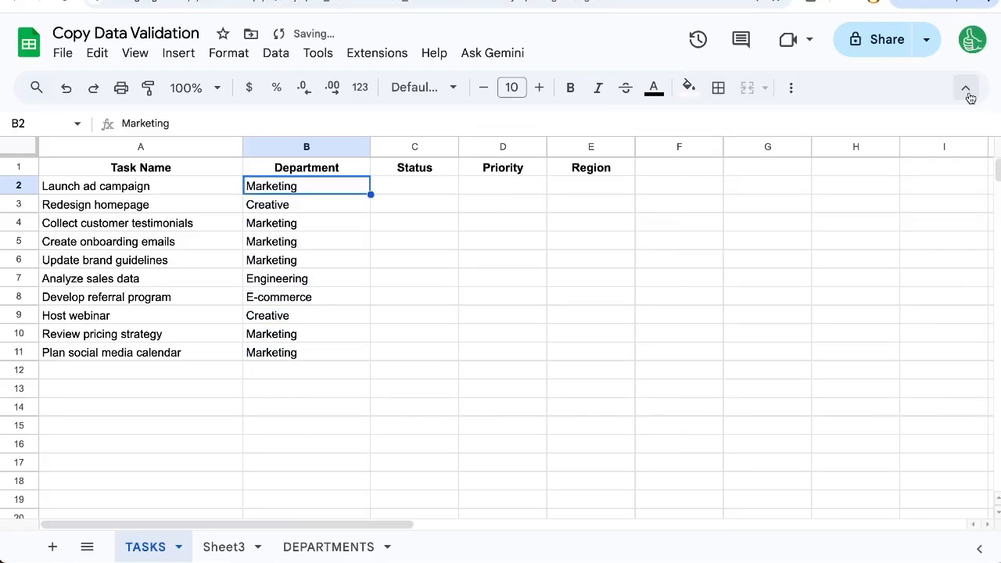
Step: Add a Dropdown (from a range) rule to B2 and bring up its source-range picker
right_click(345, 192)
scroll(469, 391, down, 3)
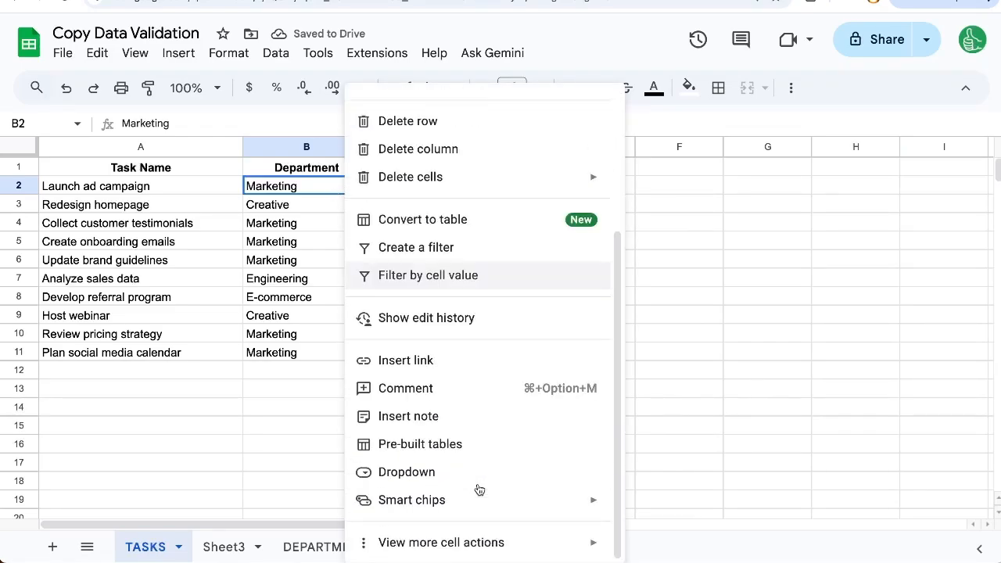
click(474, 474)
click(844, 259)
click(830, 271)
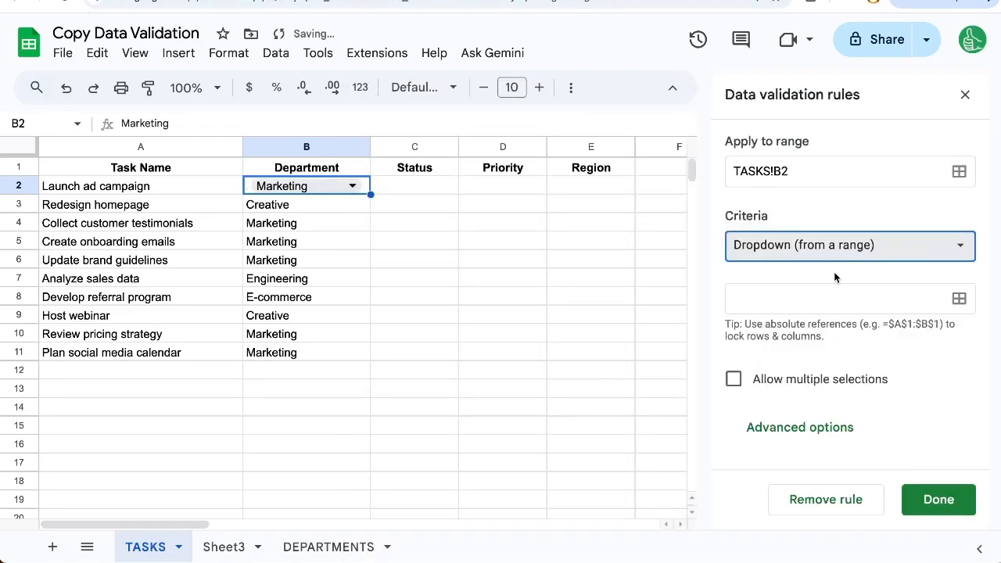
click(959, 300)
Step: Set B2's dropdown source range to DEPARTMENTS!A:A
click(572, 280)
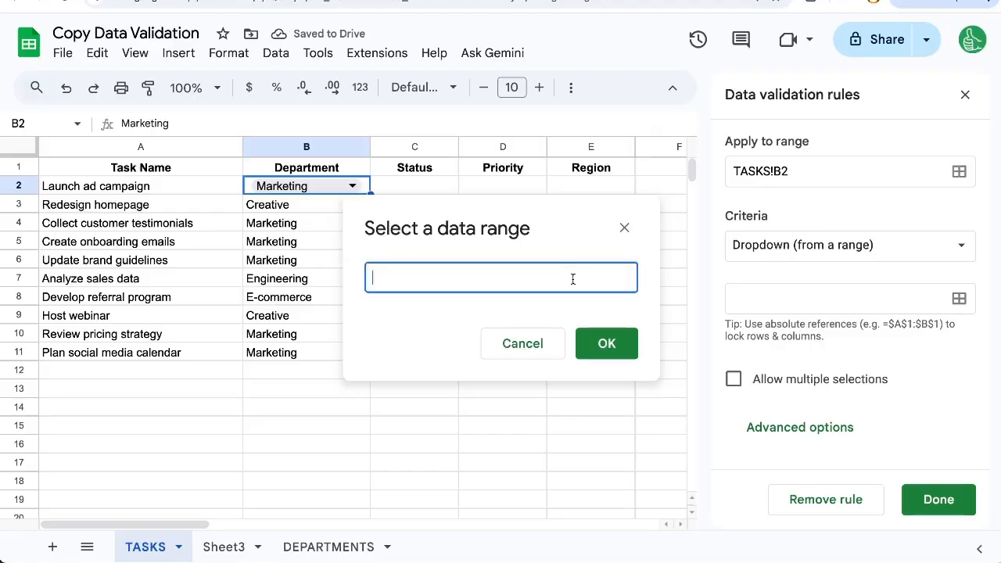
click(328, 547)
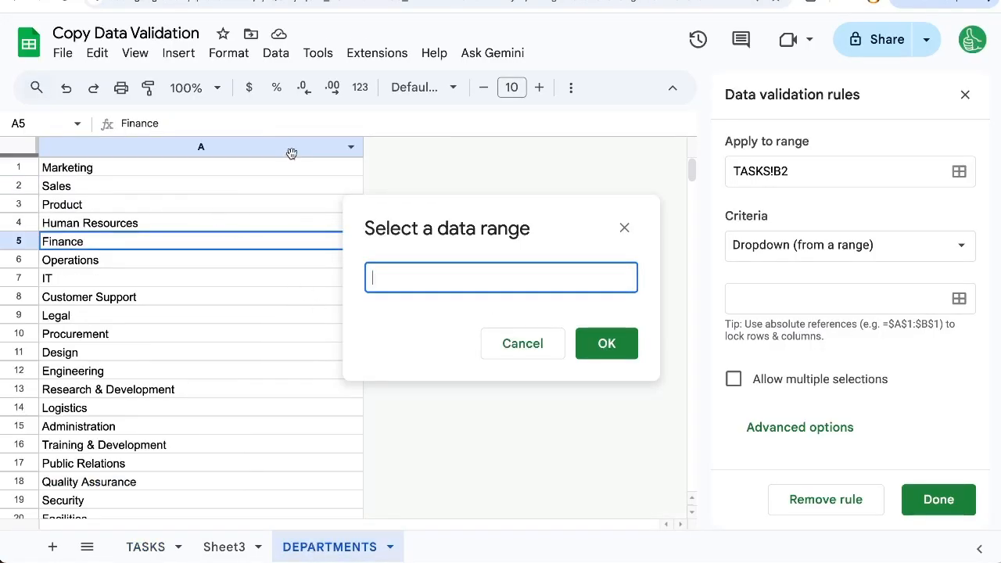
click(202, 145)
click(606, 343)
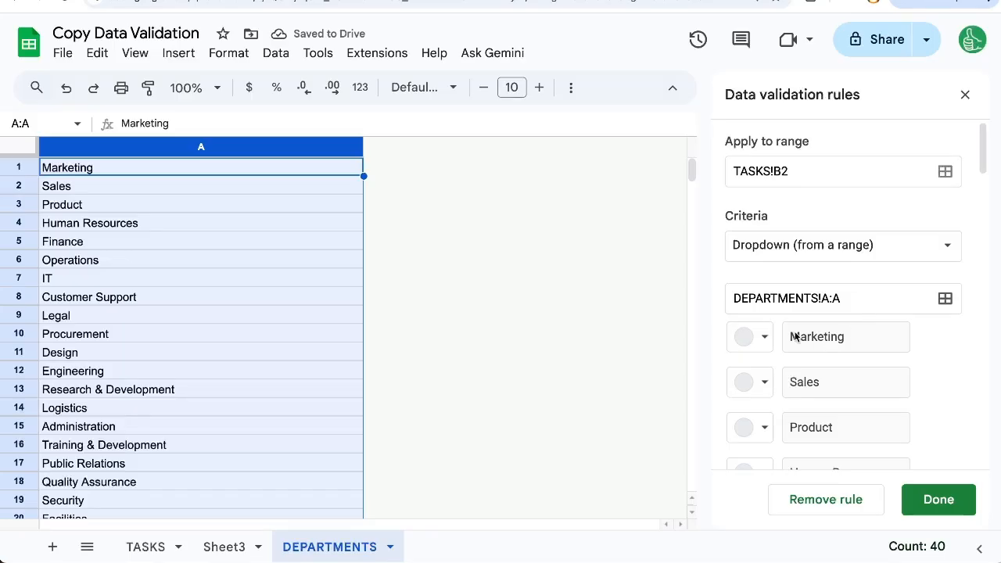
Step: Add 'Another Department' in DEPARTMENTS cell A41, then return to TASKS and open B2's list
click(127, 333)
scroll(103, 272, down, 10)
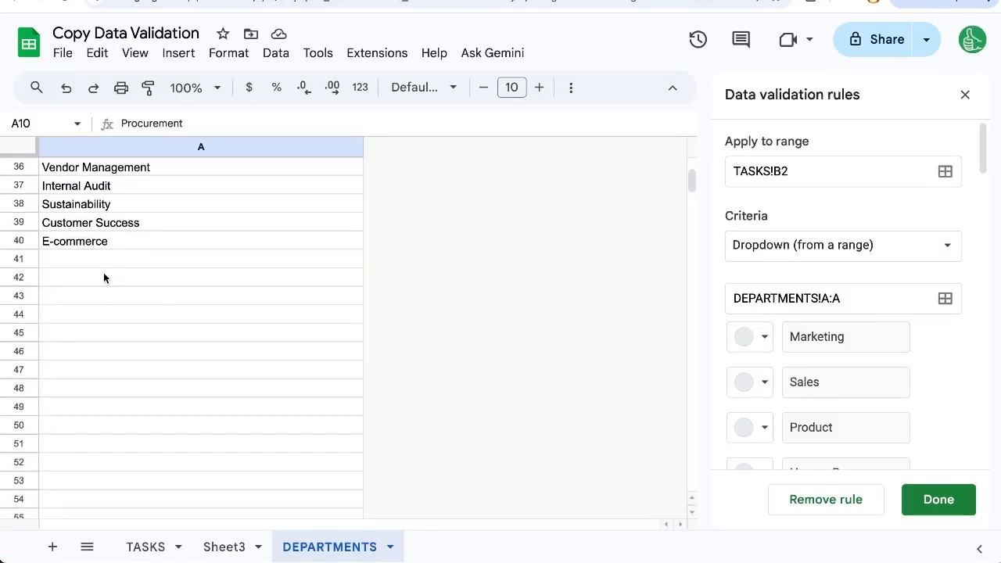
click(114, 269)
click(128, 258)
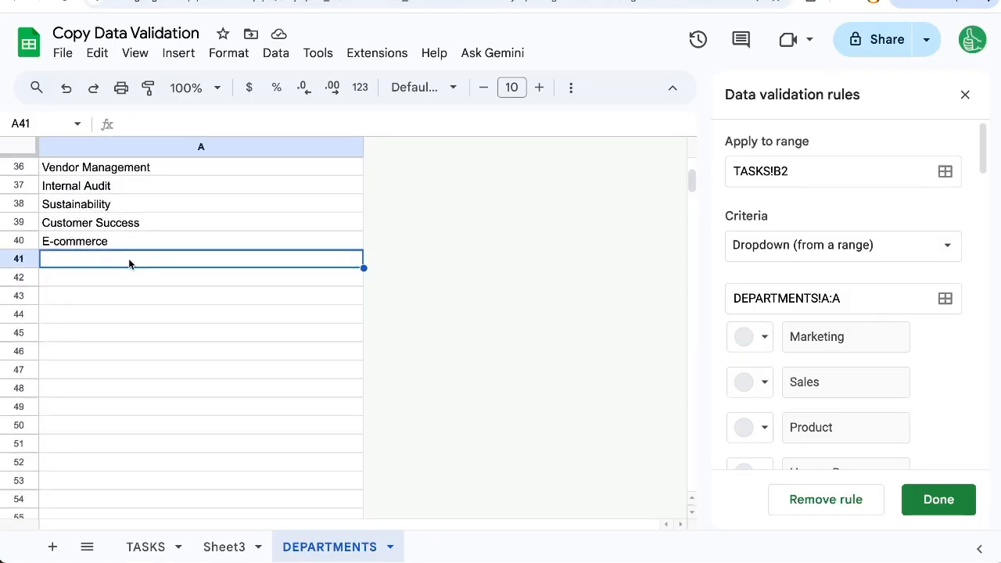
text(Another Depa)
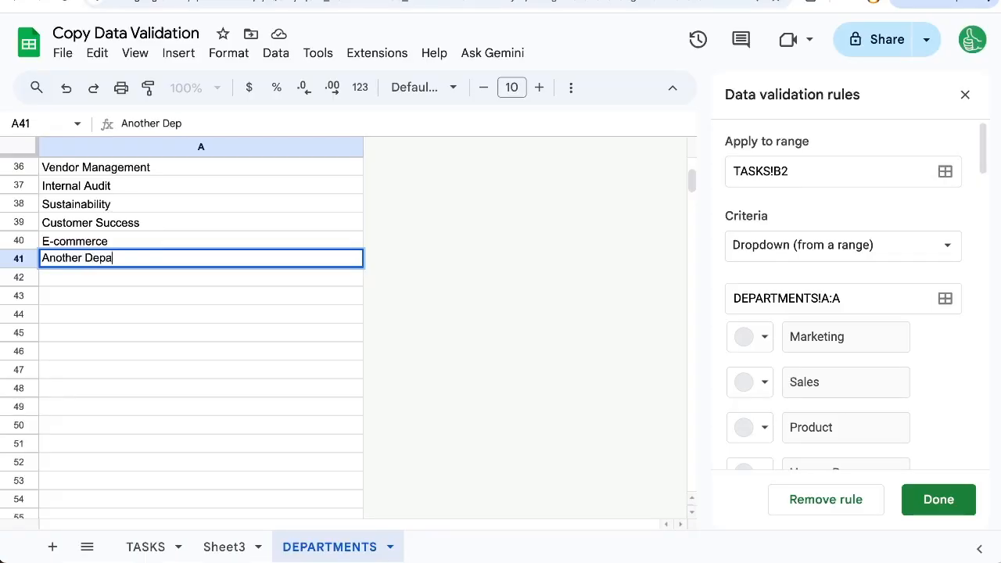
text(rtment)
key(Return)
click(293, 262)
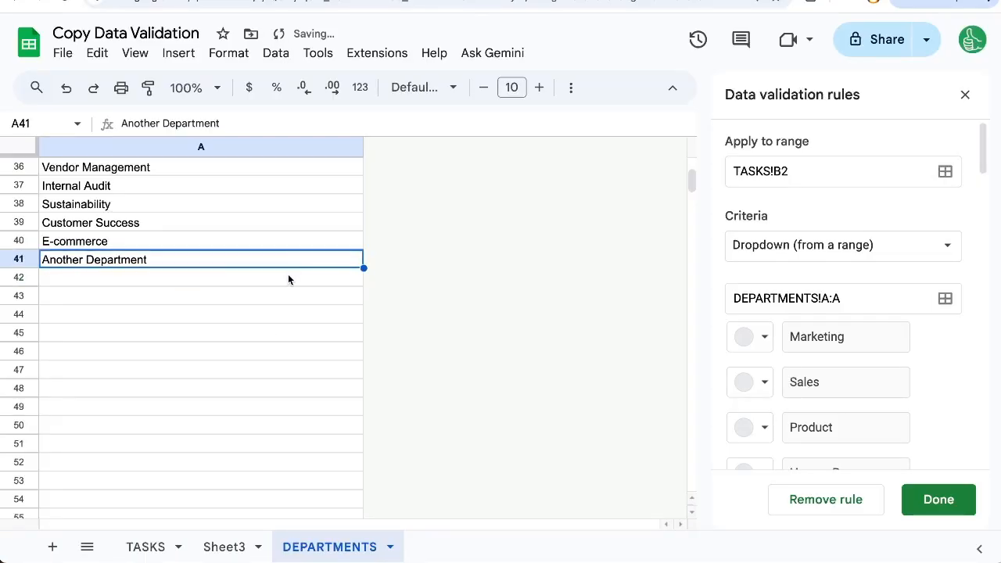
click(154, 549)
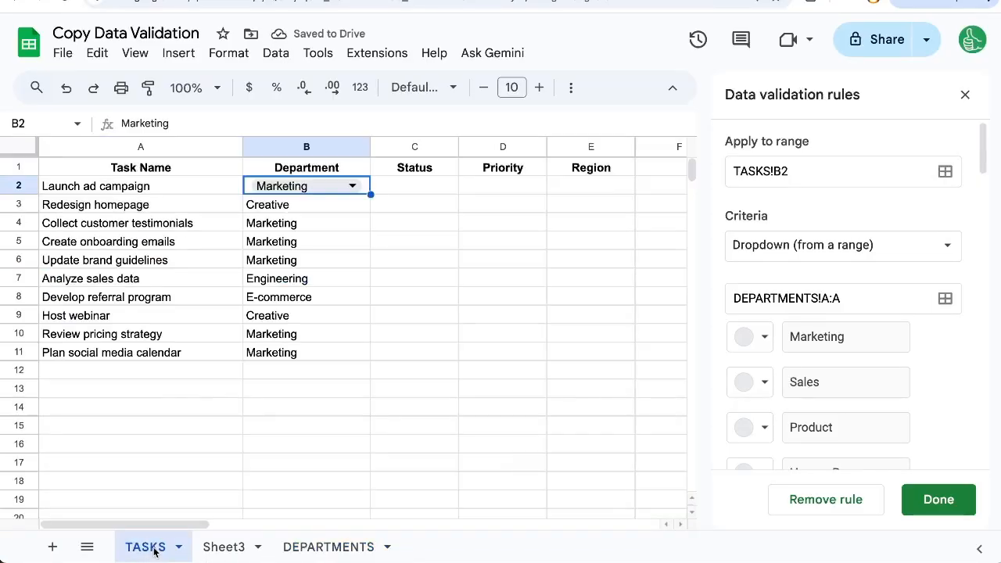
click(352, 186)
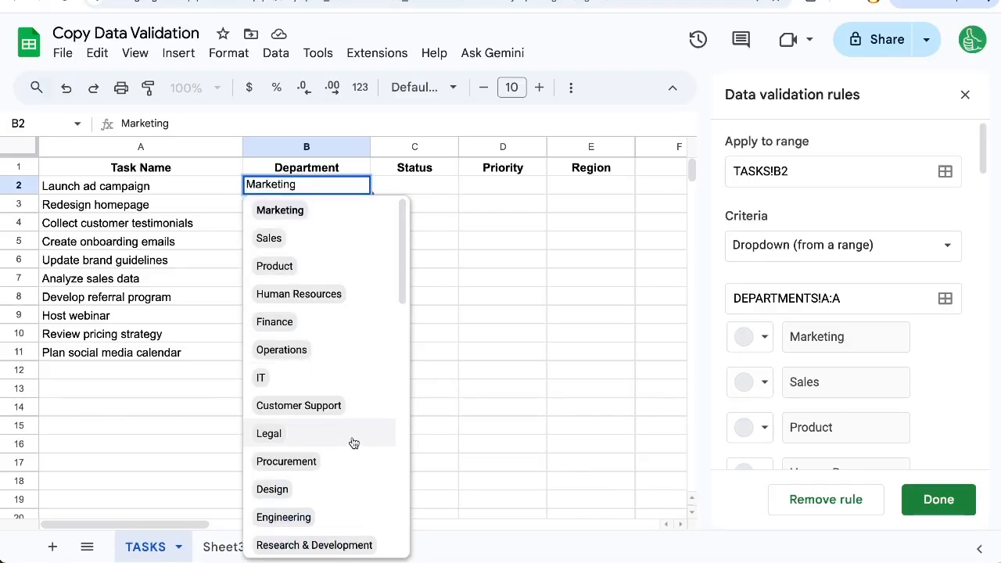
Step: Set B2 to Another Department and paste it into B3 of Paste Data Validation
scroll(351, 443, down, 5)
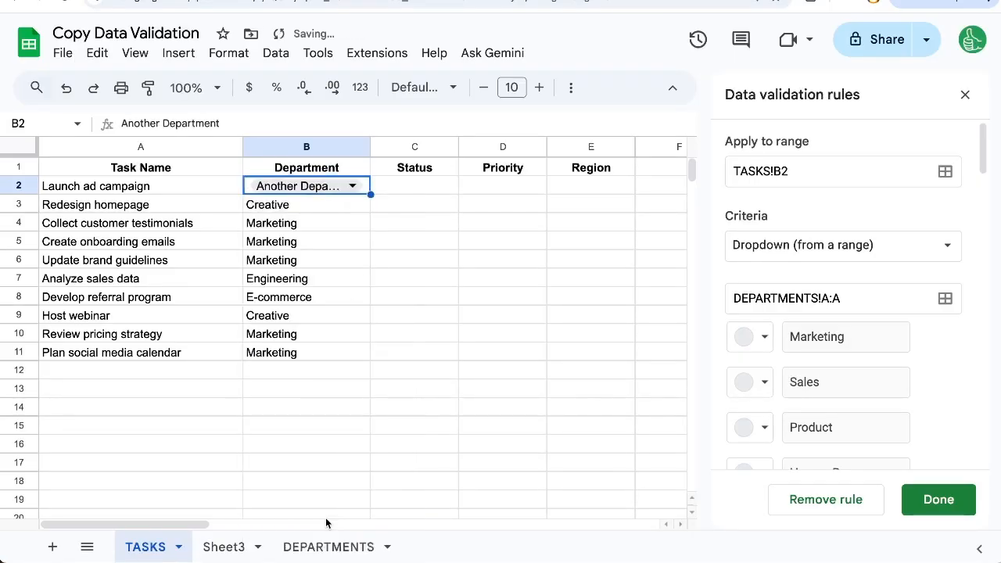
click(328, 516)
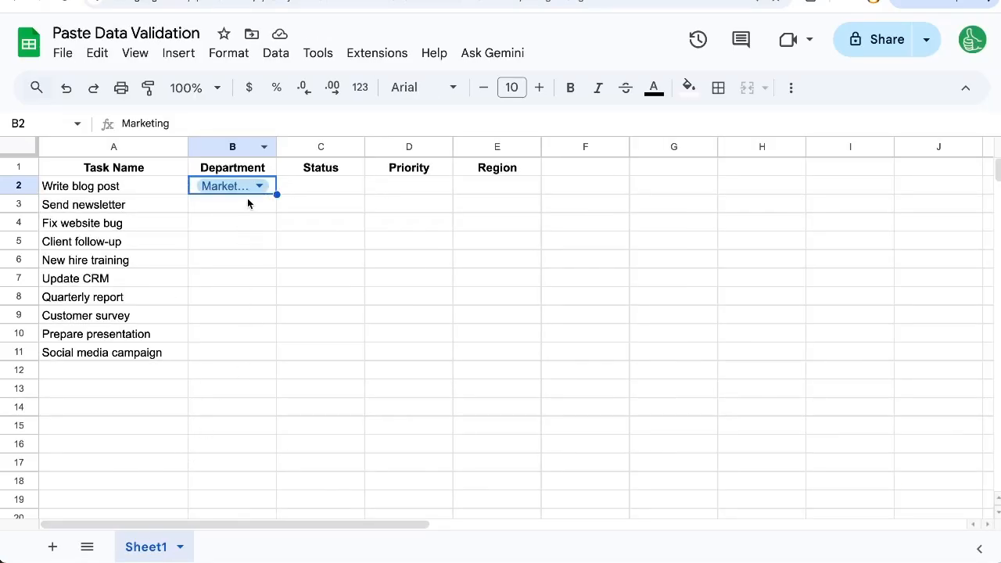
click(248, 204)
text(Another Department)
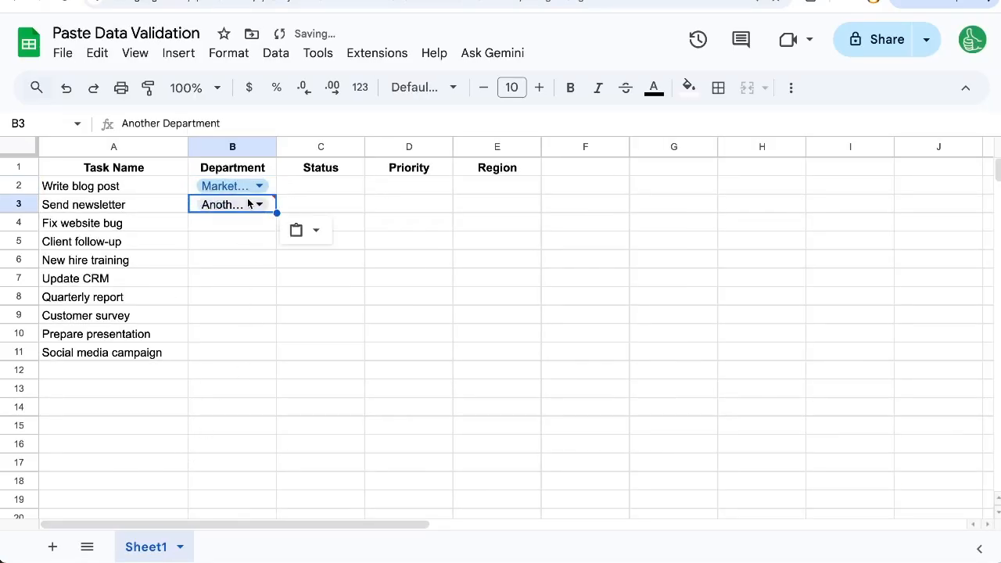
Step: Open B3's validation rule and select its broken =#REF! source range
double_click(266, 205)
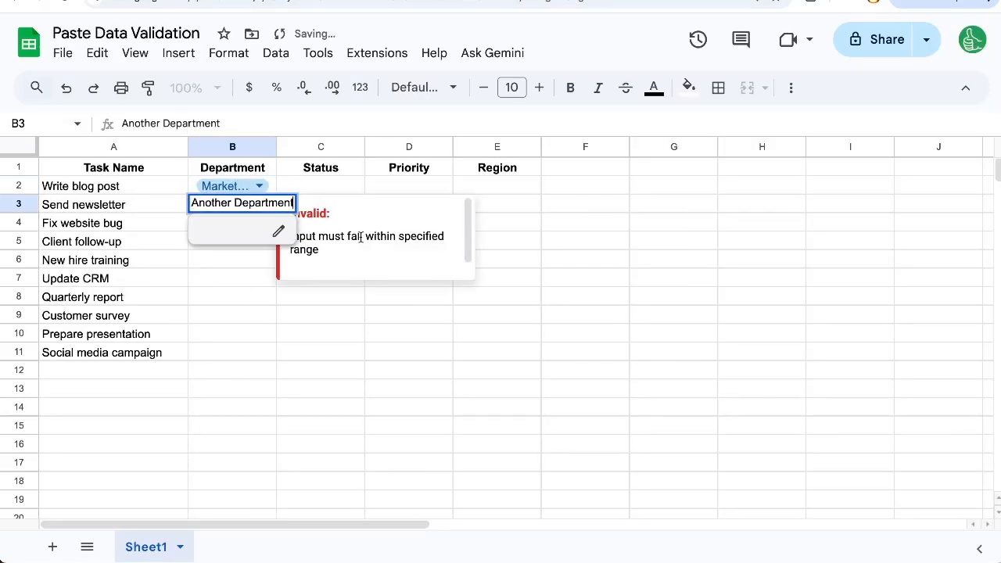
click(277, 232)
click(780, 298)
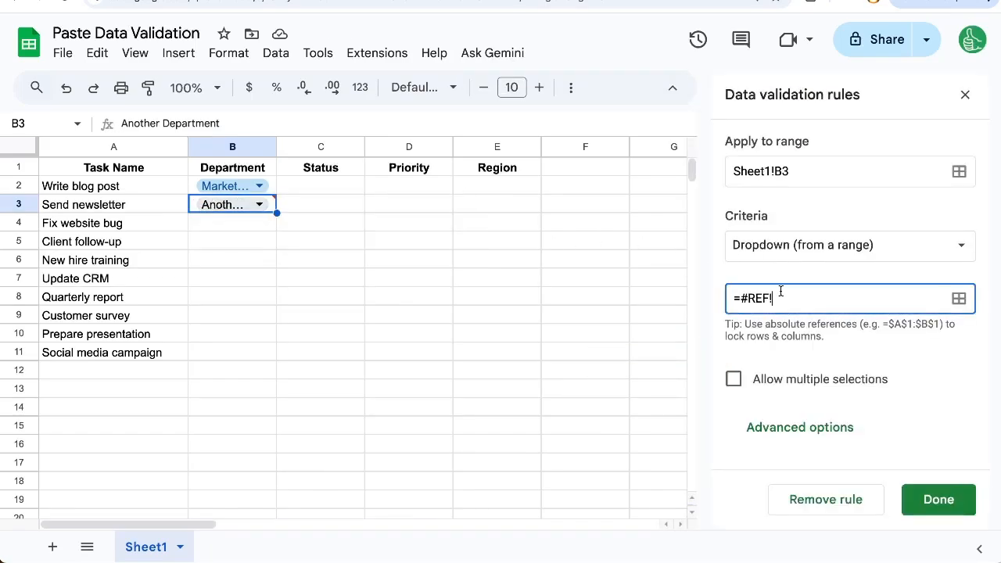
drag(780, 298, 680, 297)
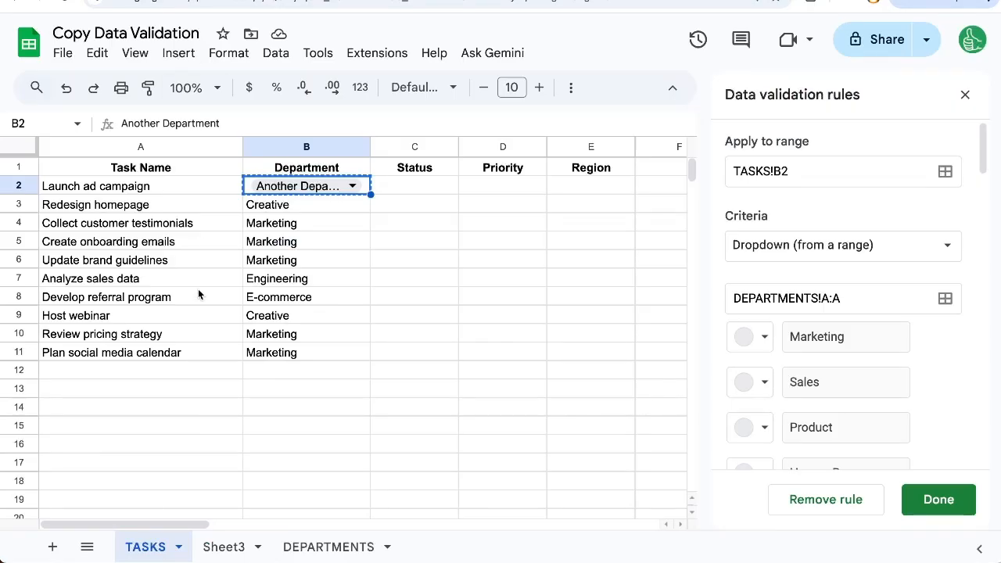
Step: Copy the DEPARTMENTS sheet into Paste Data Validation and open Copy of DEPARTMENTS there
click(328, 550)
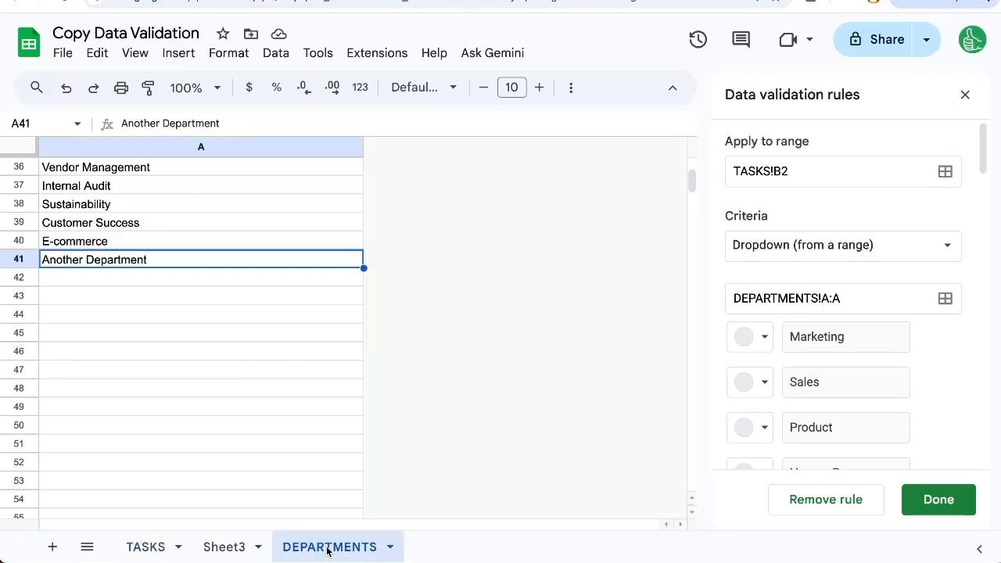
click(390, 547)
mouse_move(364, 311)
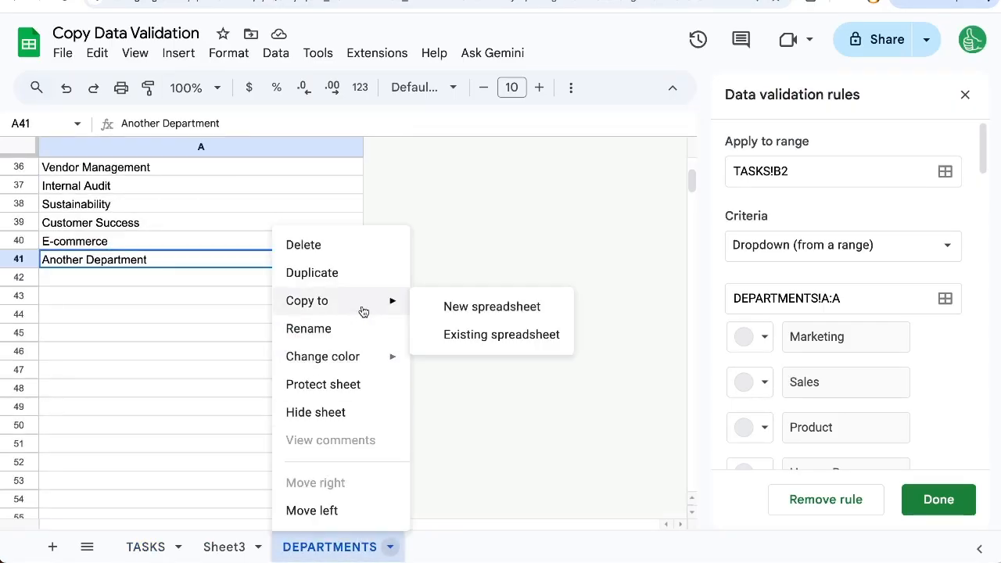
click(480, 336)
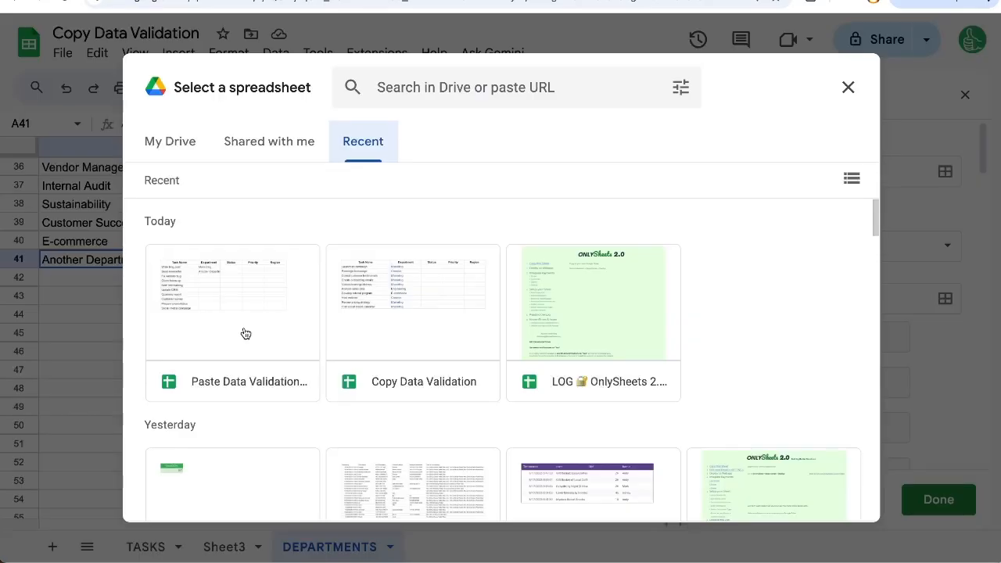
double_click(245, 334)
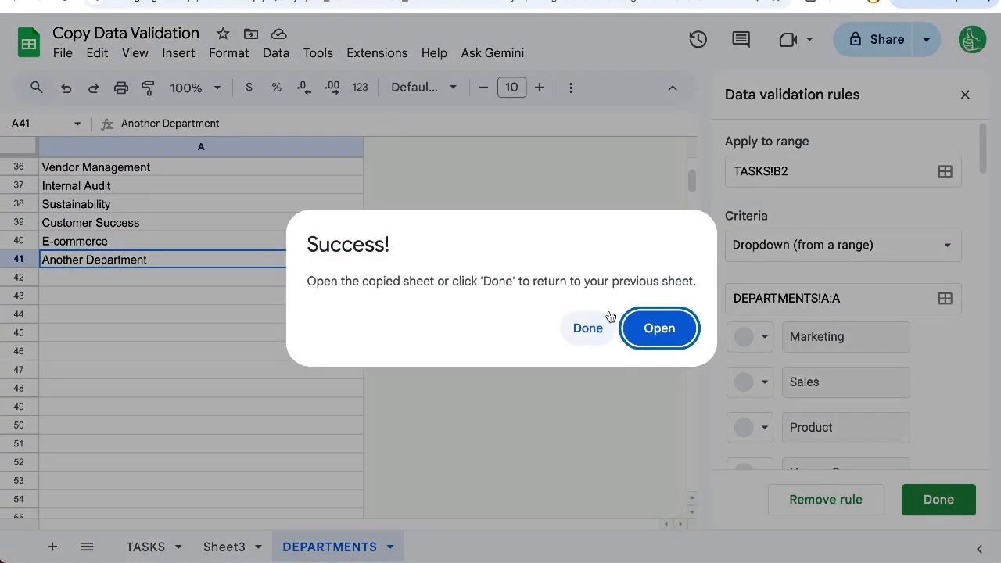
drag(316, 282, 675, 339)
click(675, 335)
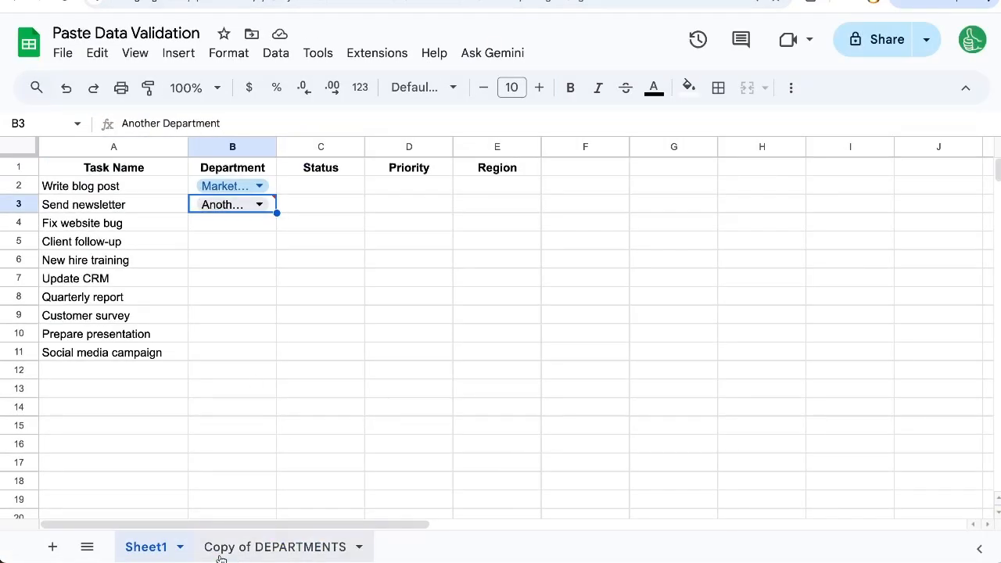
click(219, 546)
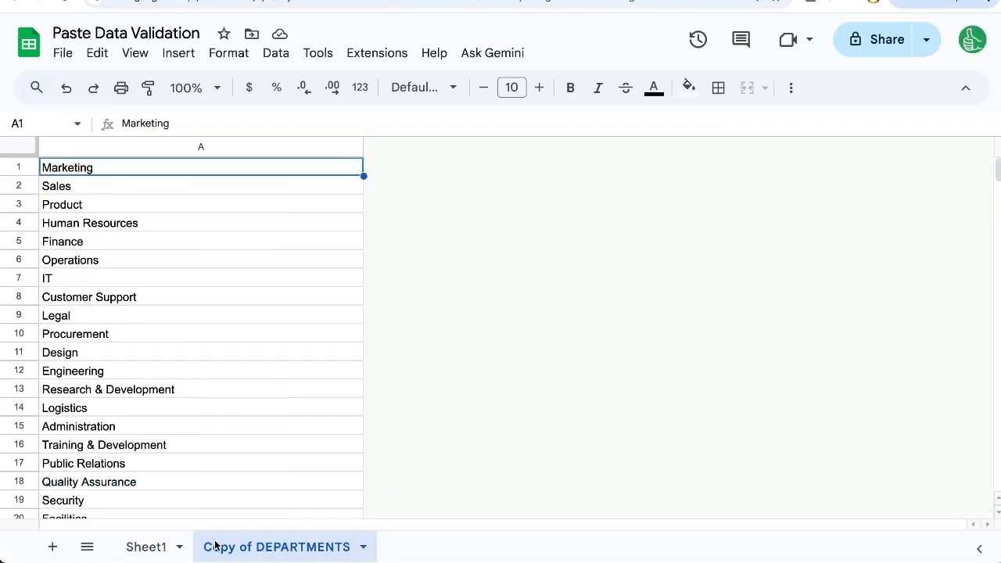
Step: Rename the 'Copy of DEPARTMENTS' sheet tab to 'DEPARTMENTS'
double_click(233, 549)
click(244, 551)
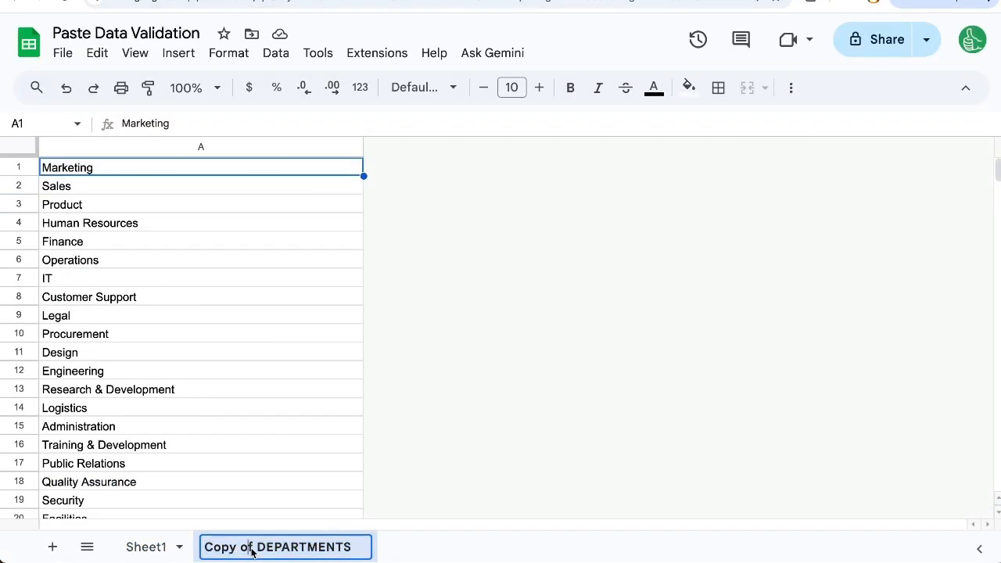
drag(257, 550, 192, 548)
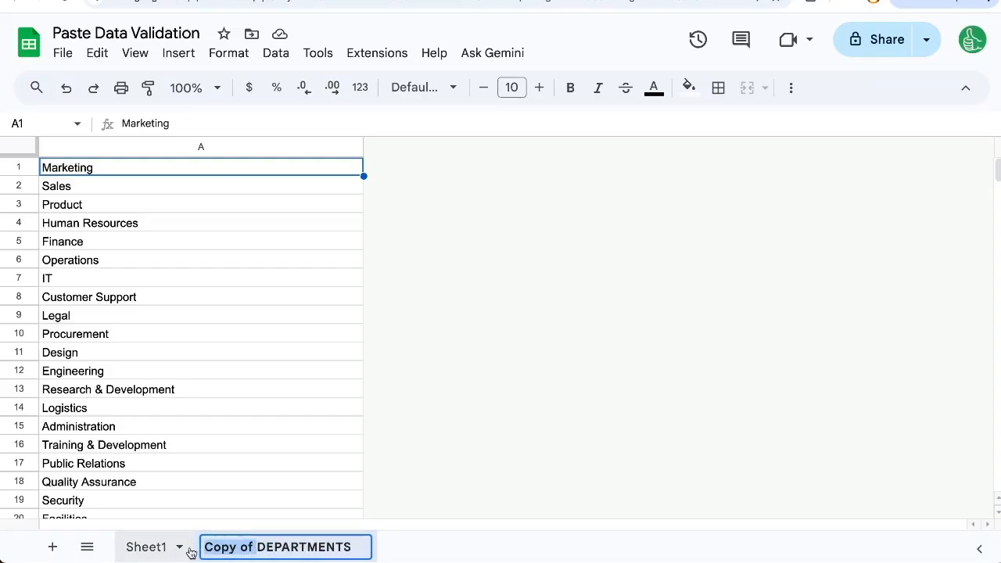
key(BackSpace)
click(250, 294)
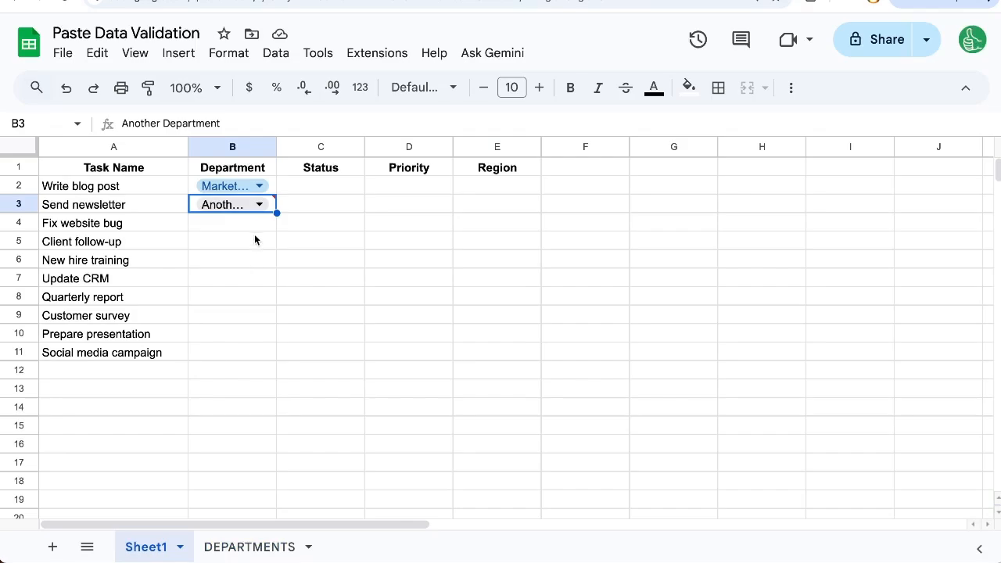
Step: Paste the department dropdown into B4 and select the =#REF! source in its rule
key(Delete)
click(251, 226)
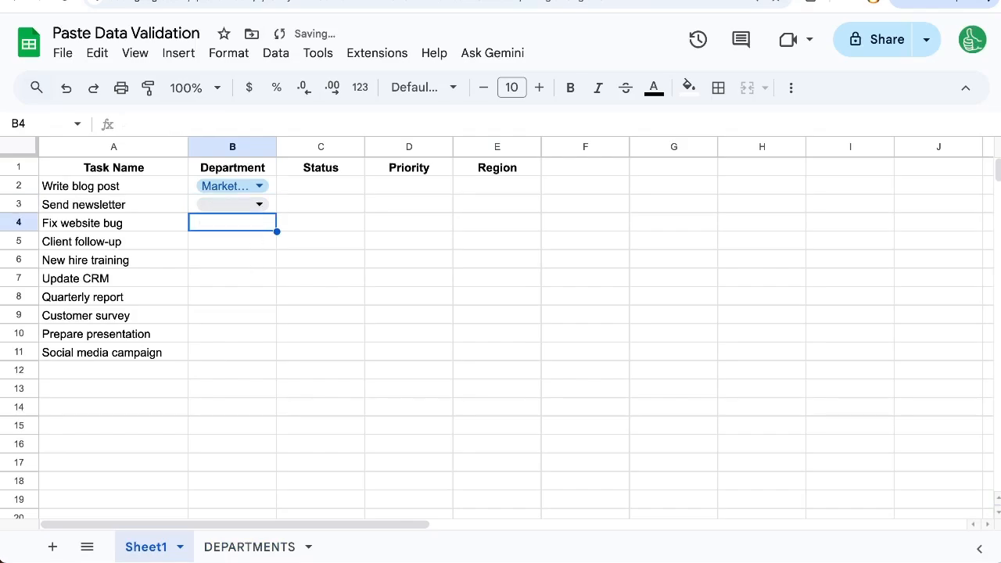
key(ctrl+v)
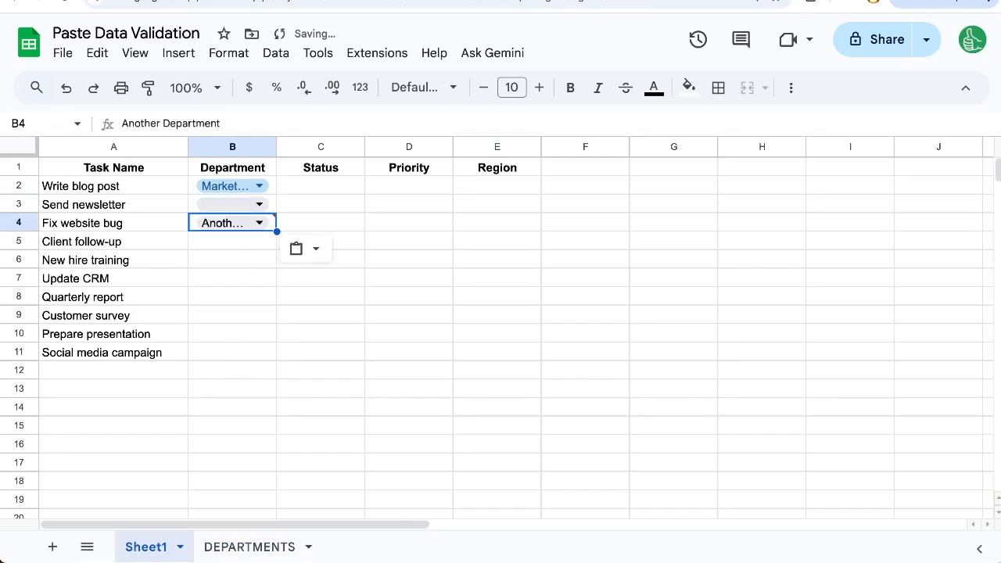
click(269, 225)
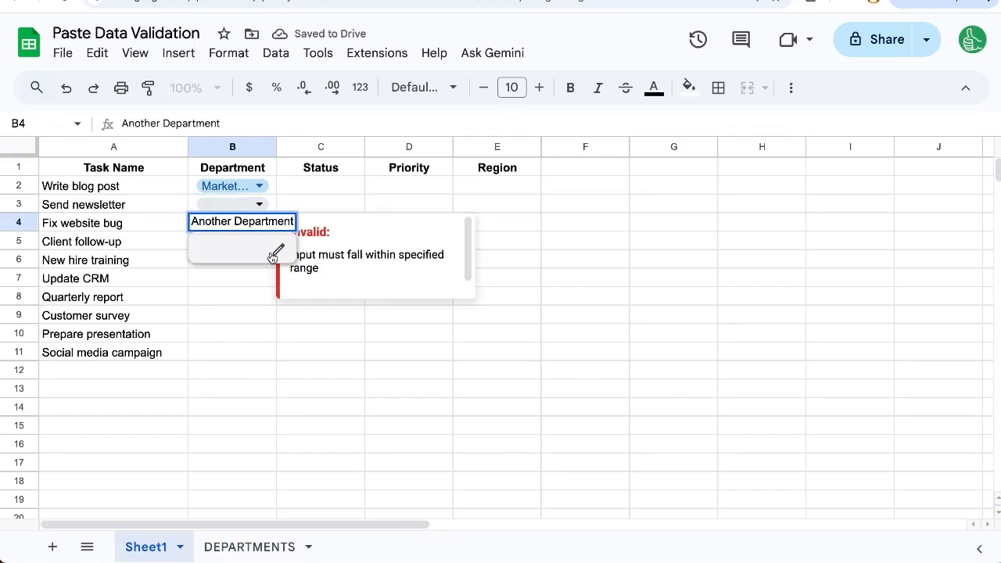
click(279, 249)
click(803, 294)
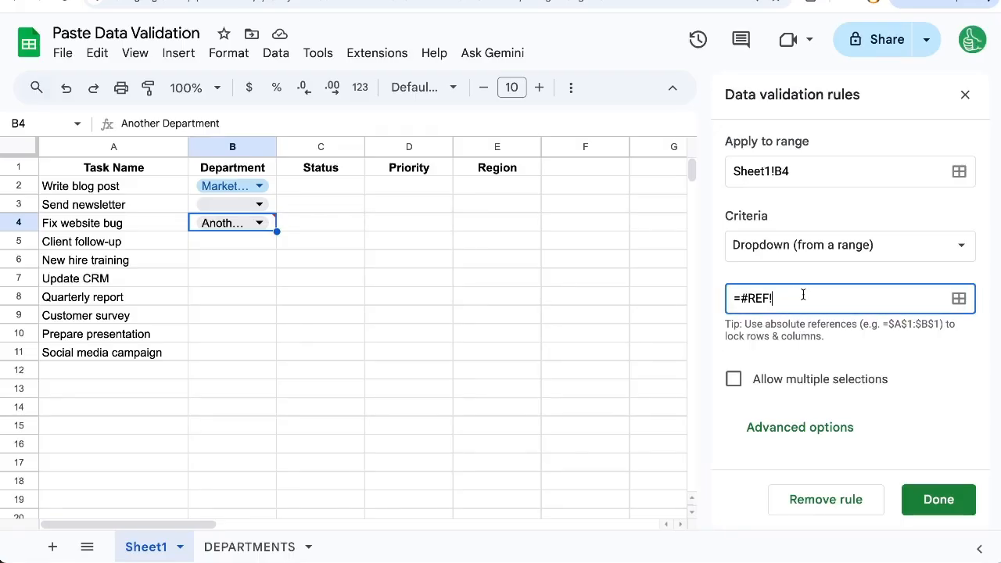
drag(802, 294, 740, 295)
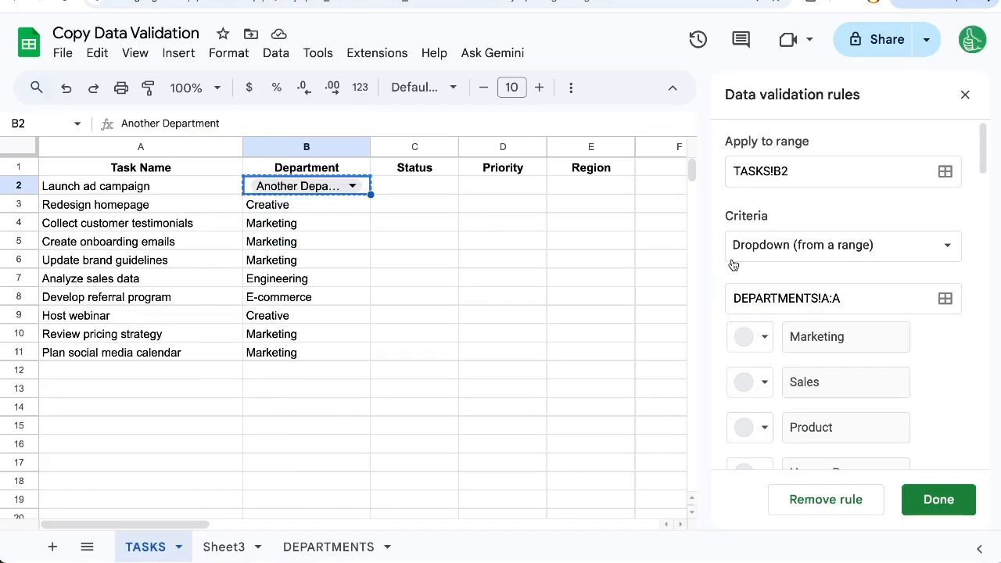
Step: Replace B4's =#REF! source with DEPARTMENTS!A:A and apply it to all matching dropdowns
click(859, 292)
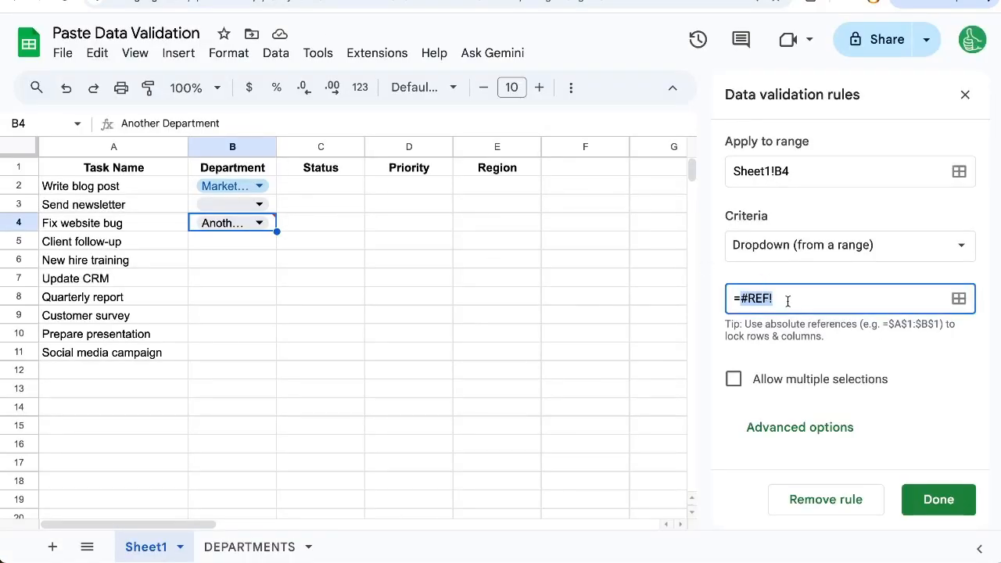
key(ctrl+v)
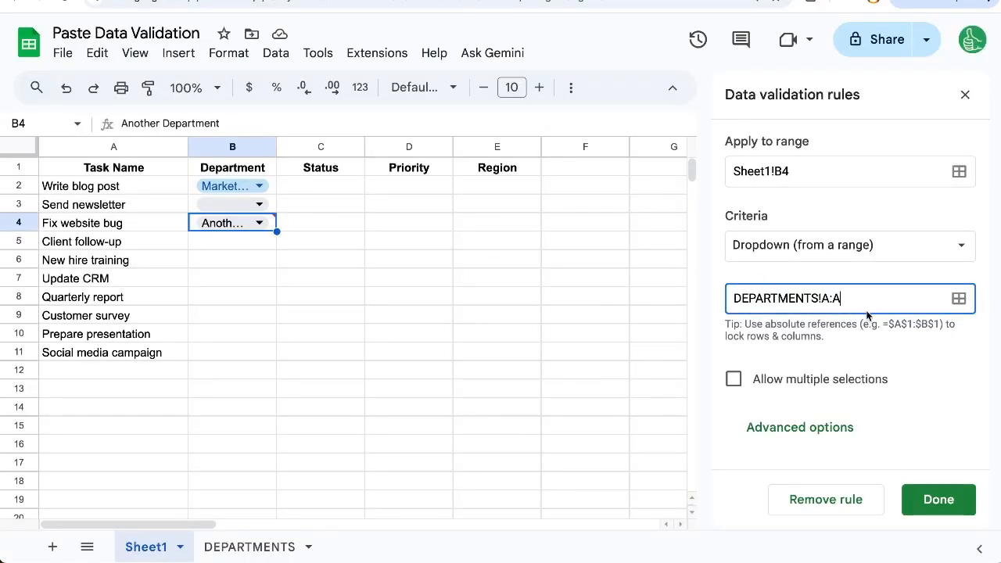
click(949, 501)
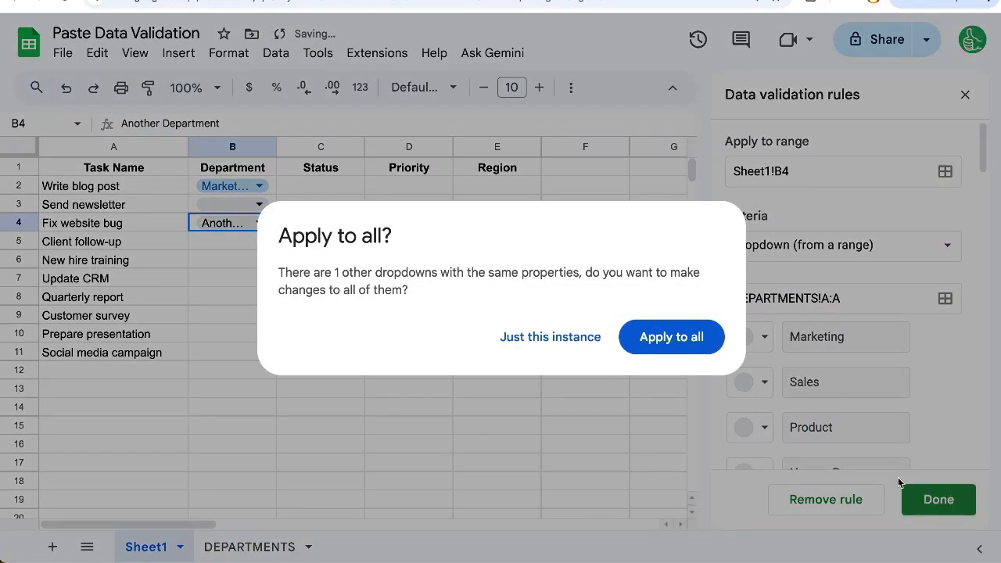
click(661, 345)
Step: Set B4 to Another Department and reselect the DEPARTMENTS!A:A reference in the original rule
click(259, 224)
click(348, 239)
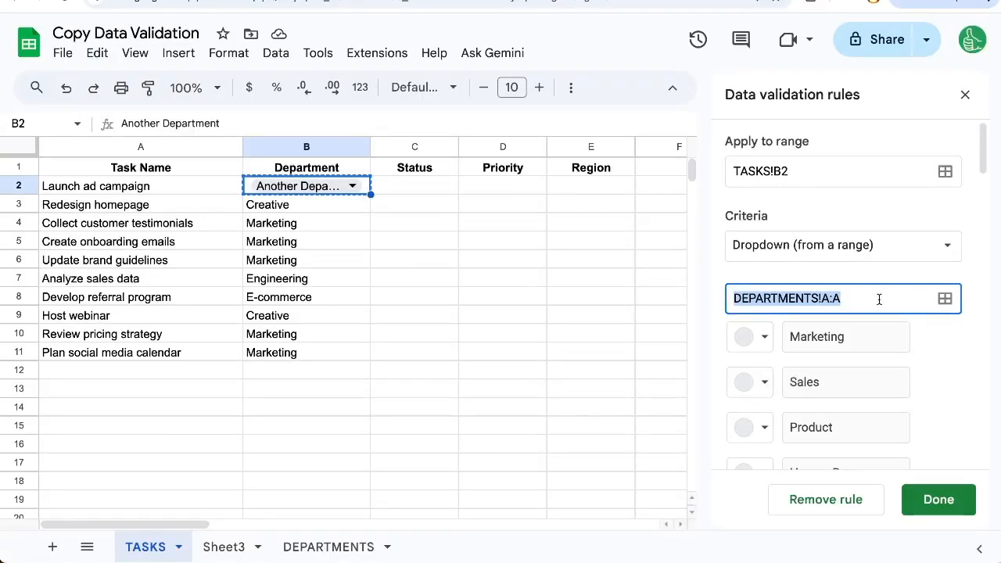
drag(879, 299, 732, 294)
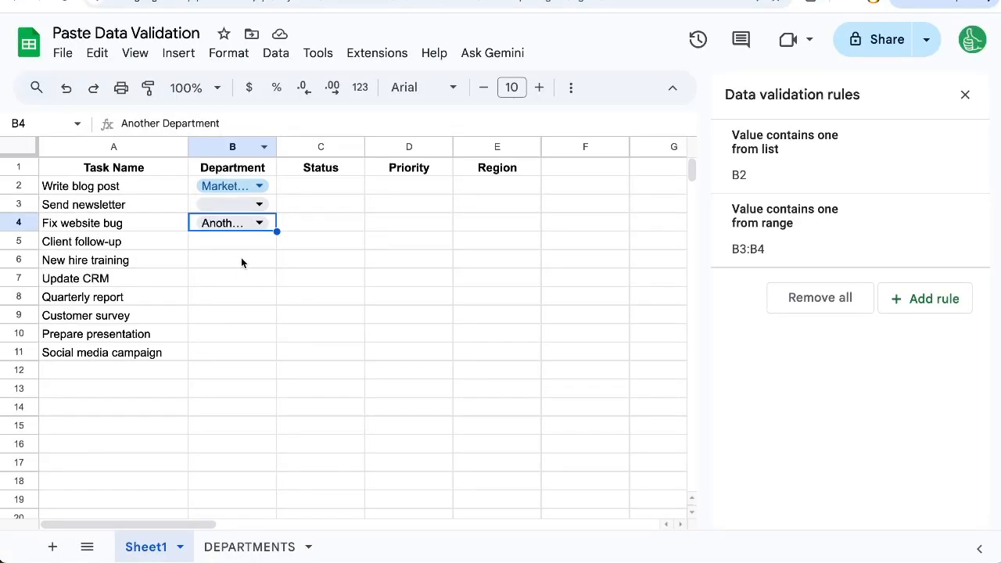
Step: Add a Dropdown (from a range) rule to B6 sourced from DEPARTMENTS!A:A
click(249, 263)
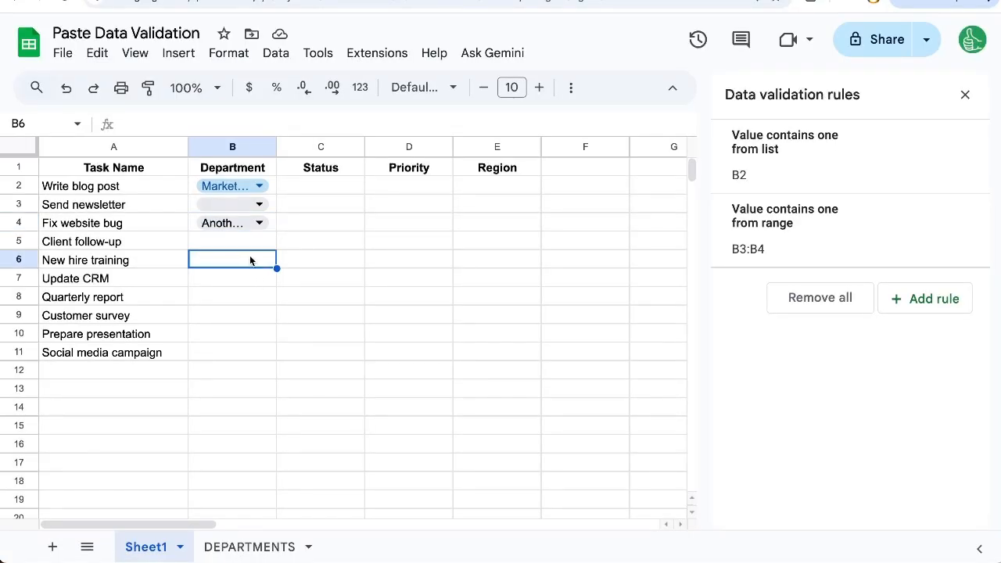
right_click(245, 254)
click(386, 472)
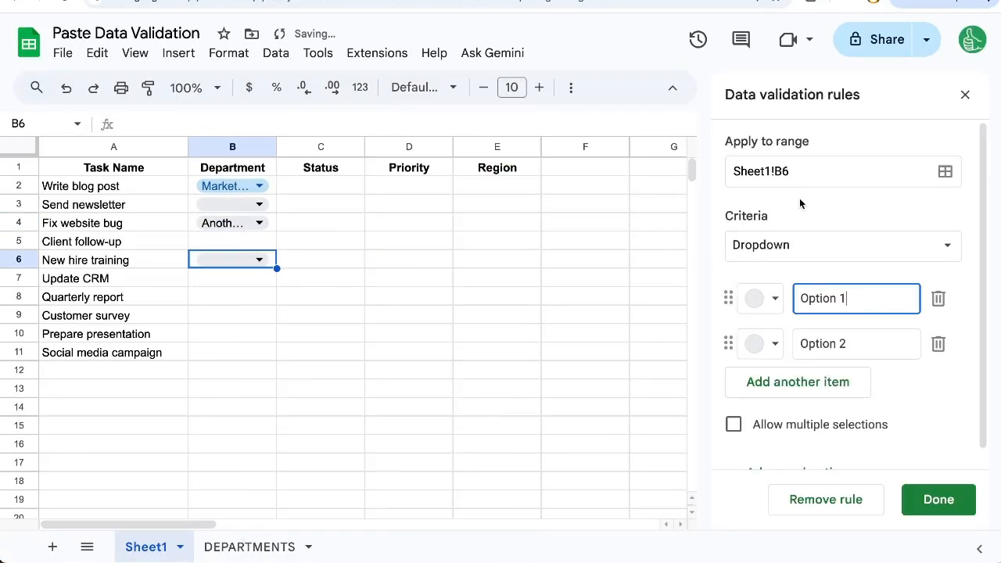
click(811, 243)
click(829, 273)
click(959, 297)
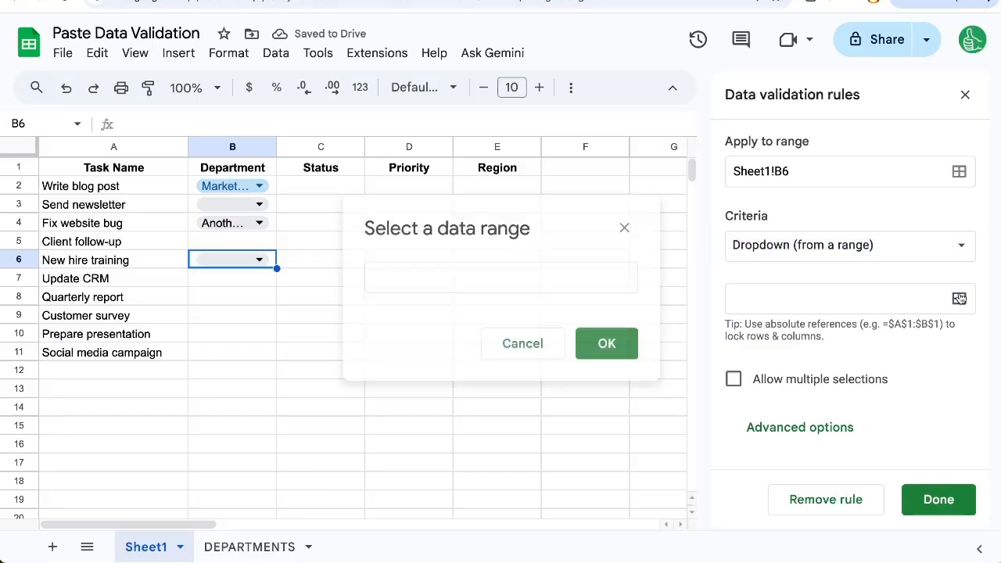
click(563, 277)
click(251, 545)
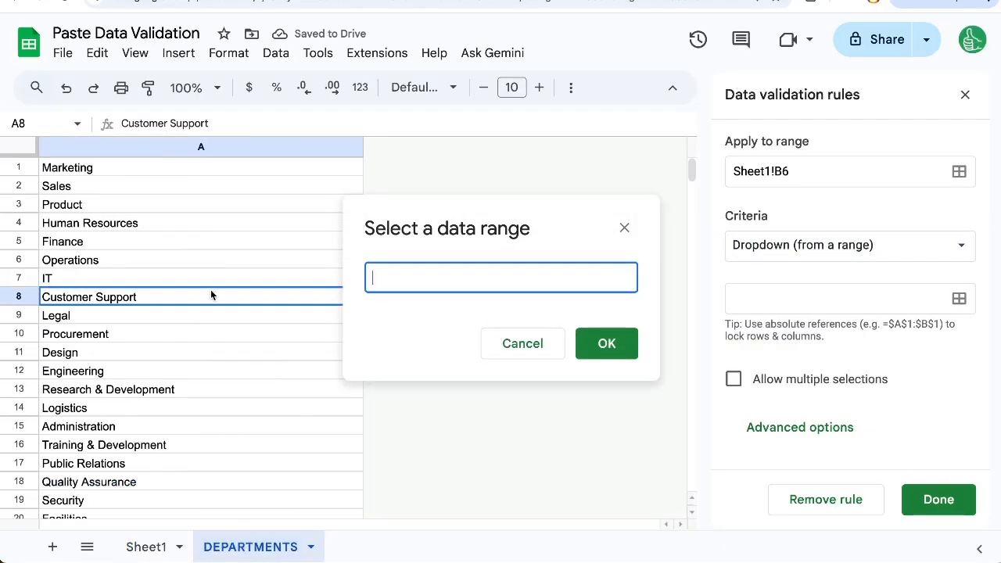
click(140, 147)
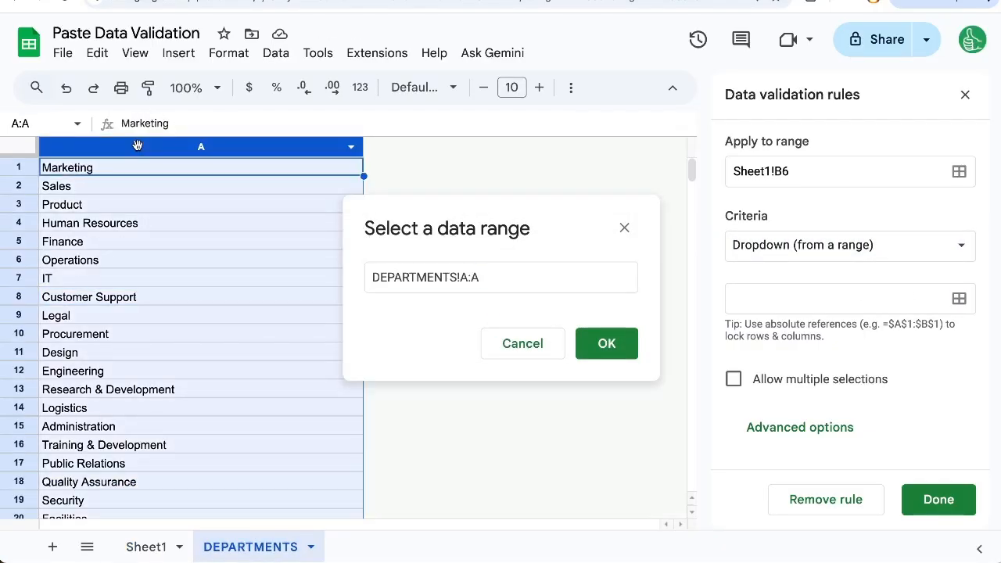
click(561, 340)
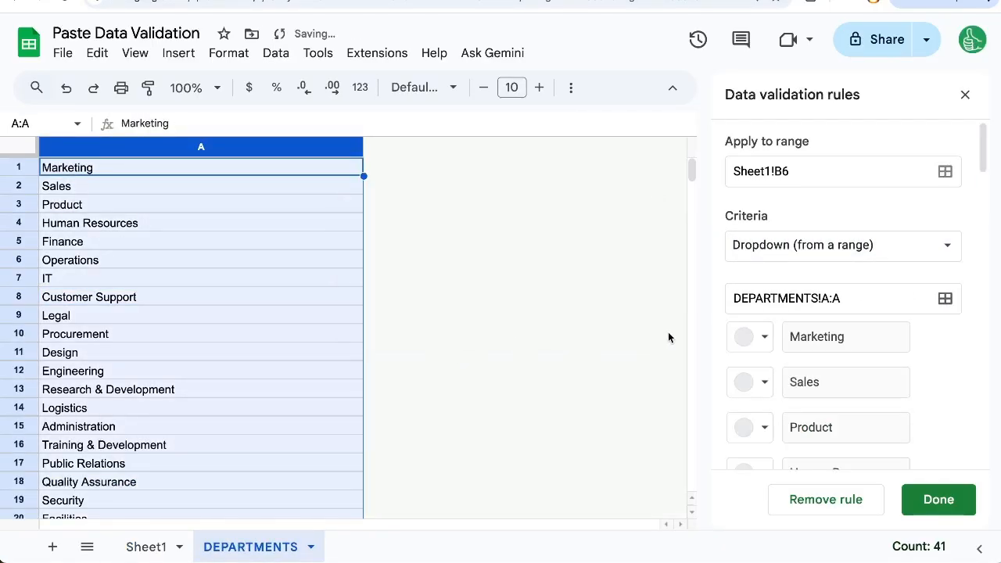
Step: Review the DEPARTMENTS sheets, then return to TASKS and select B3's Creative entry
double_click(228, 546)
click(211, 546)
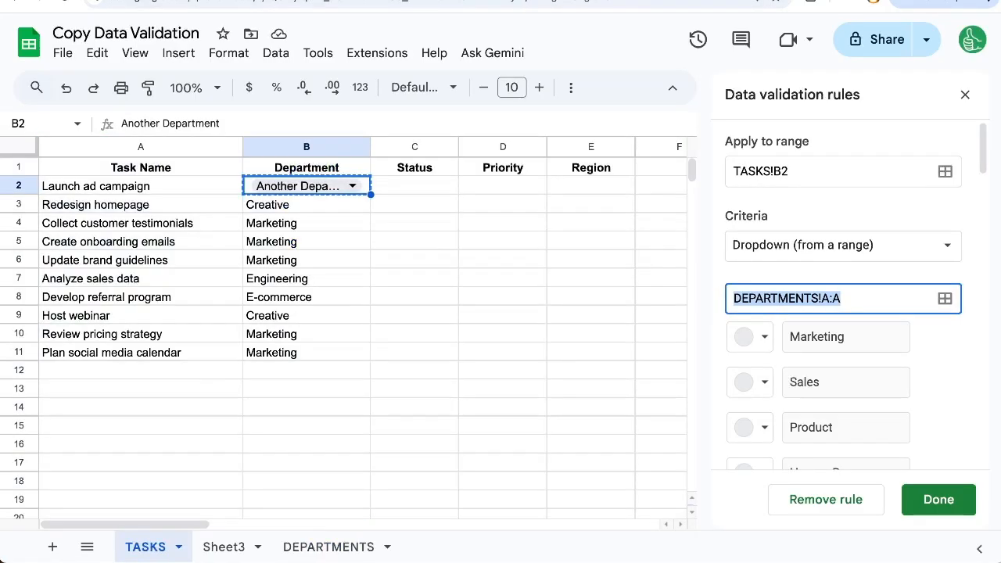
click(356, 549)
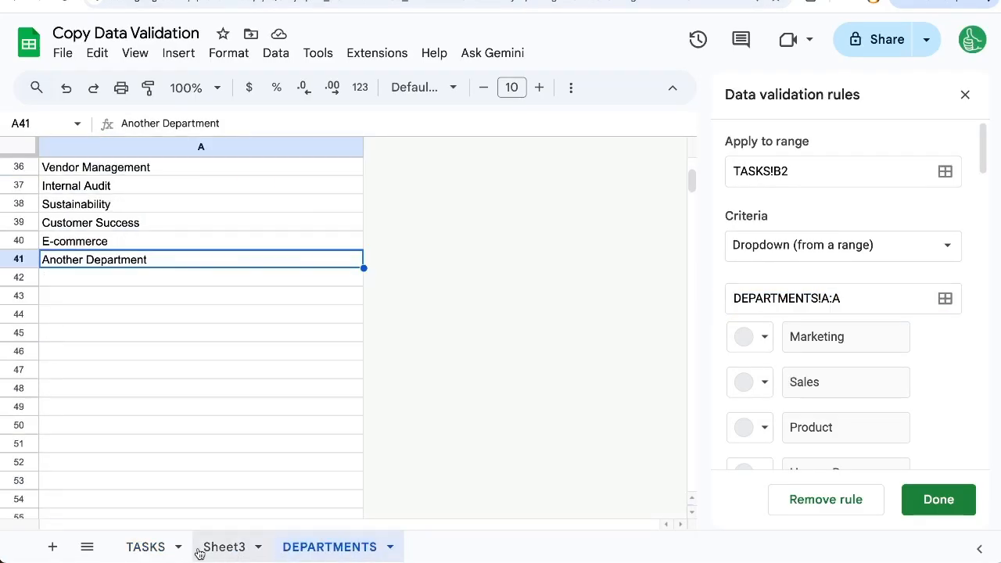
click(125, 546)
click(345, 208)
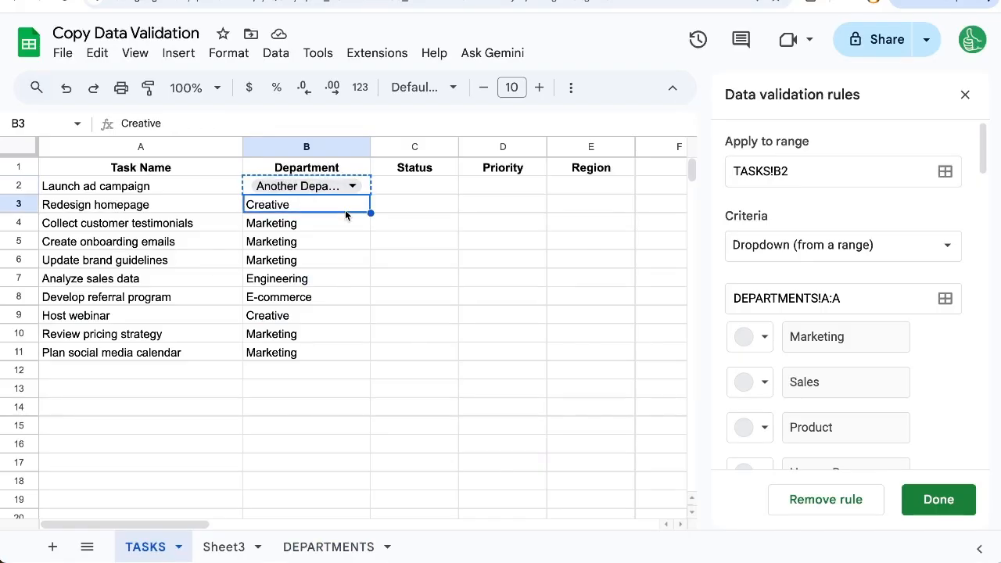